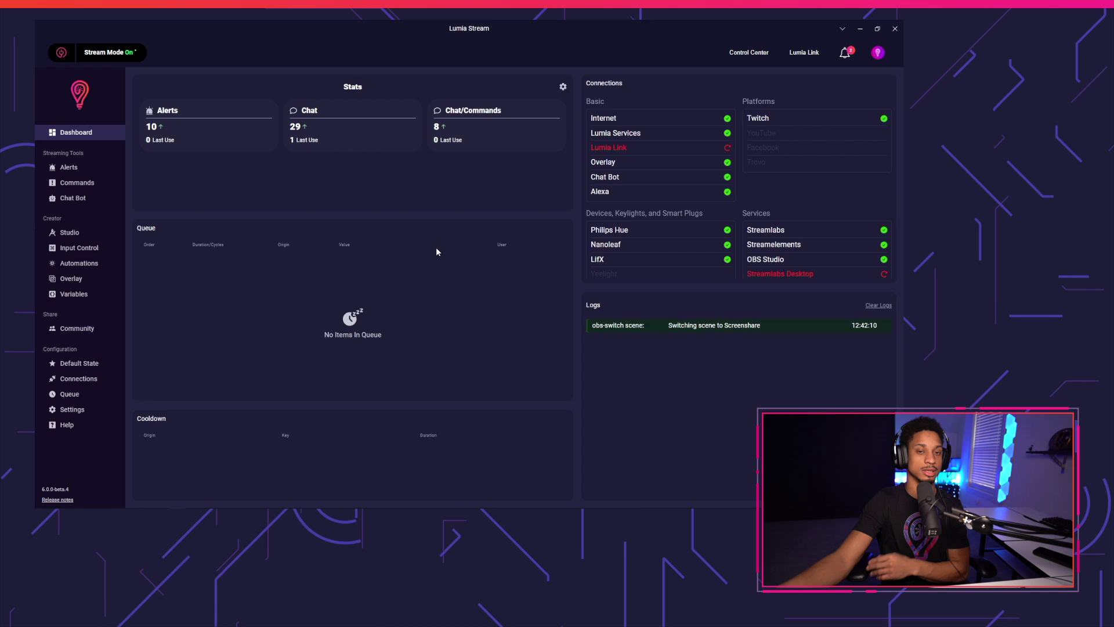
Open the Commands page listing existing chat commands such as !clipaend and !cool
click(98, 184)
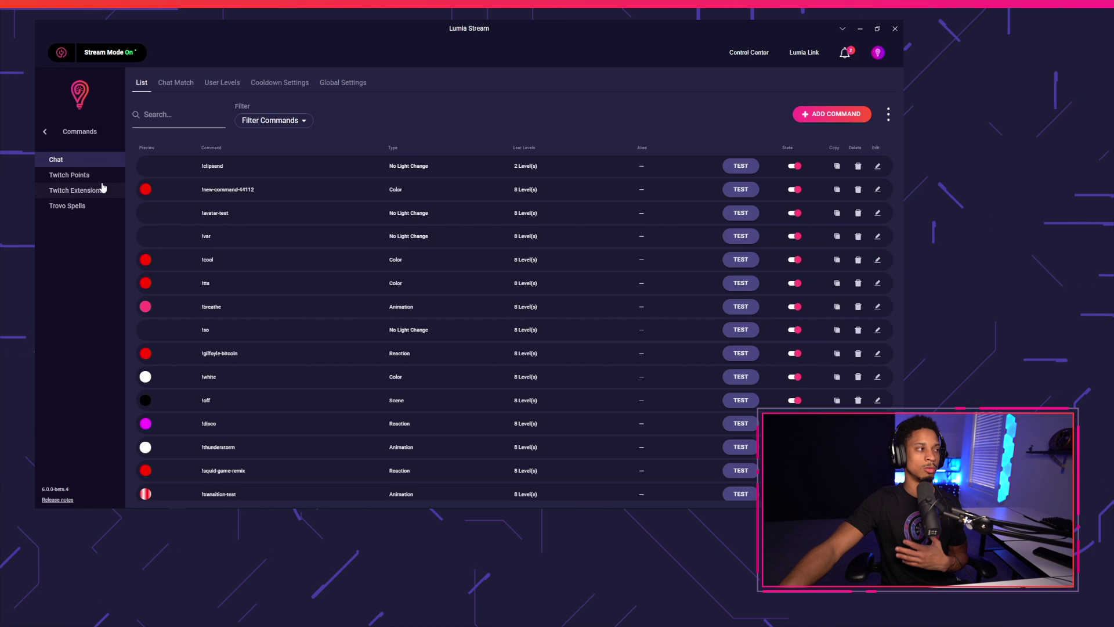
Start a new chat command and give it a Send To Discord Webhook Lumia action
click(832, 114)
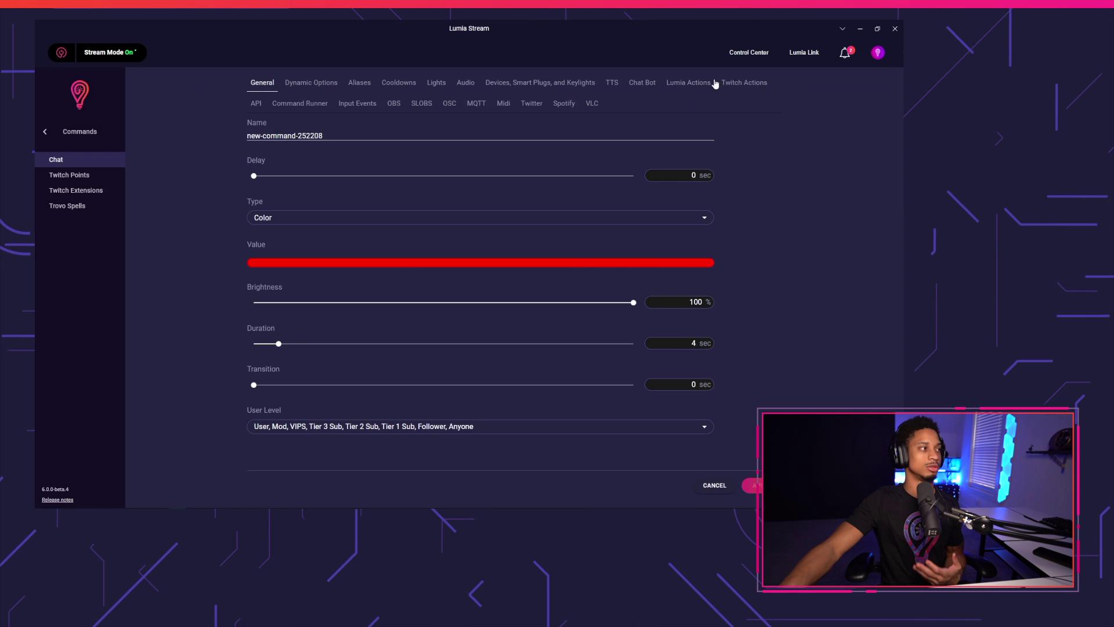
click(756, 83)
click(386, 158)
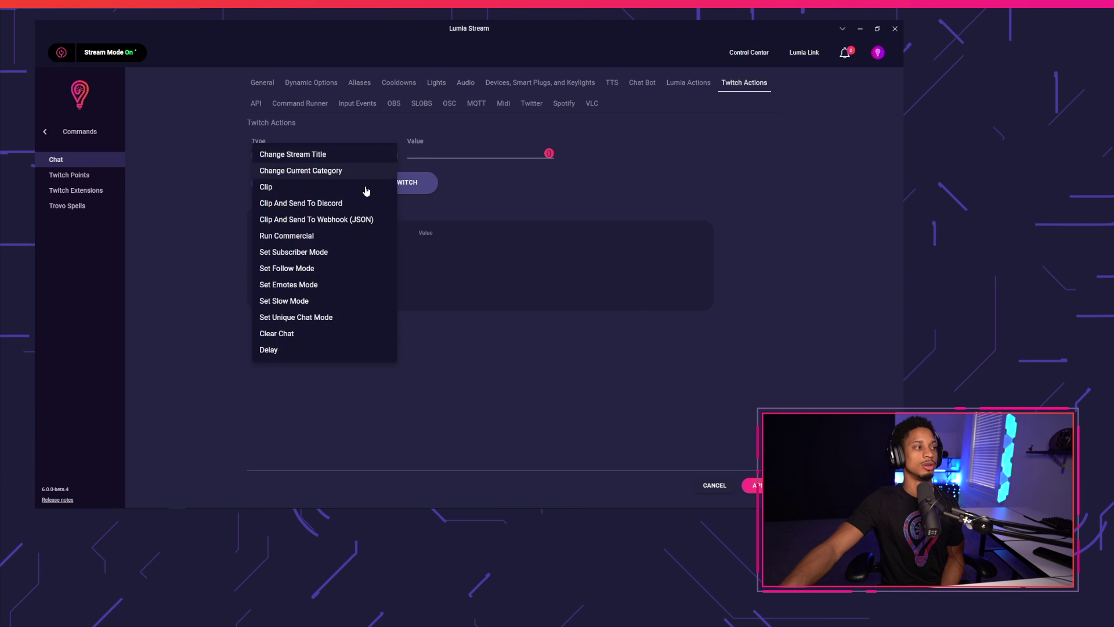
click(336, 204)
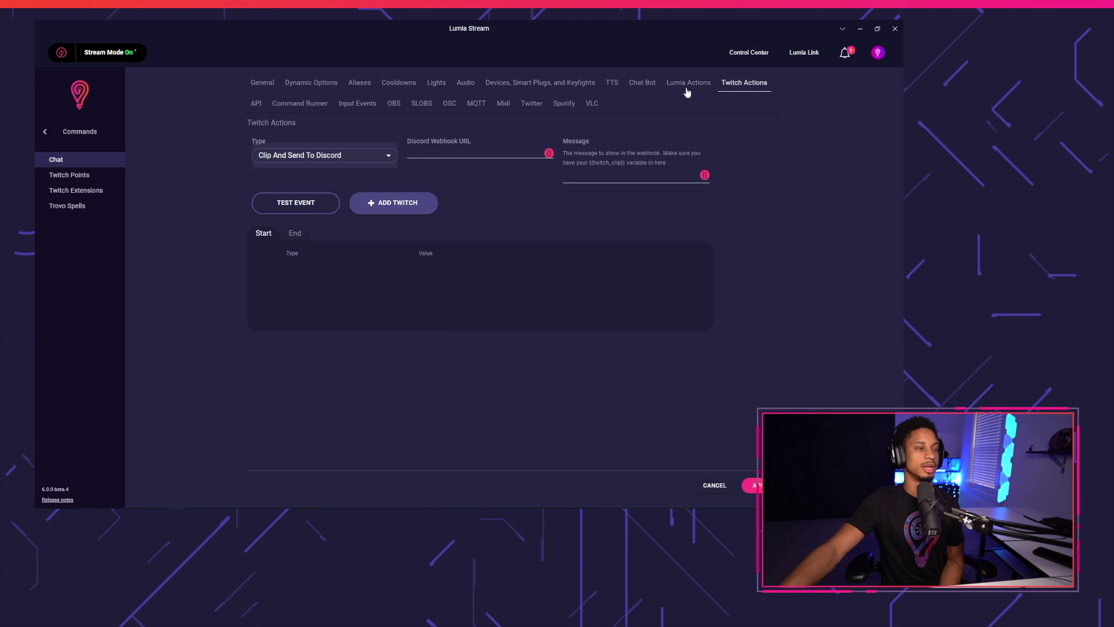
click(384, 155)
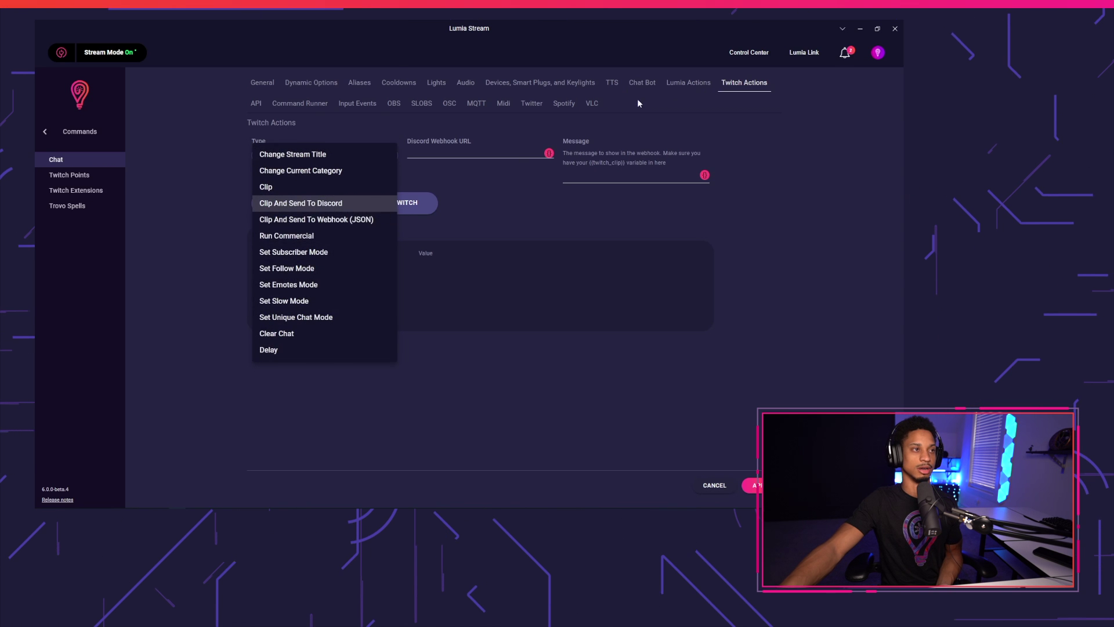
click(688, 81)
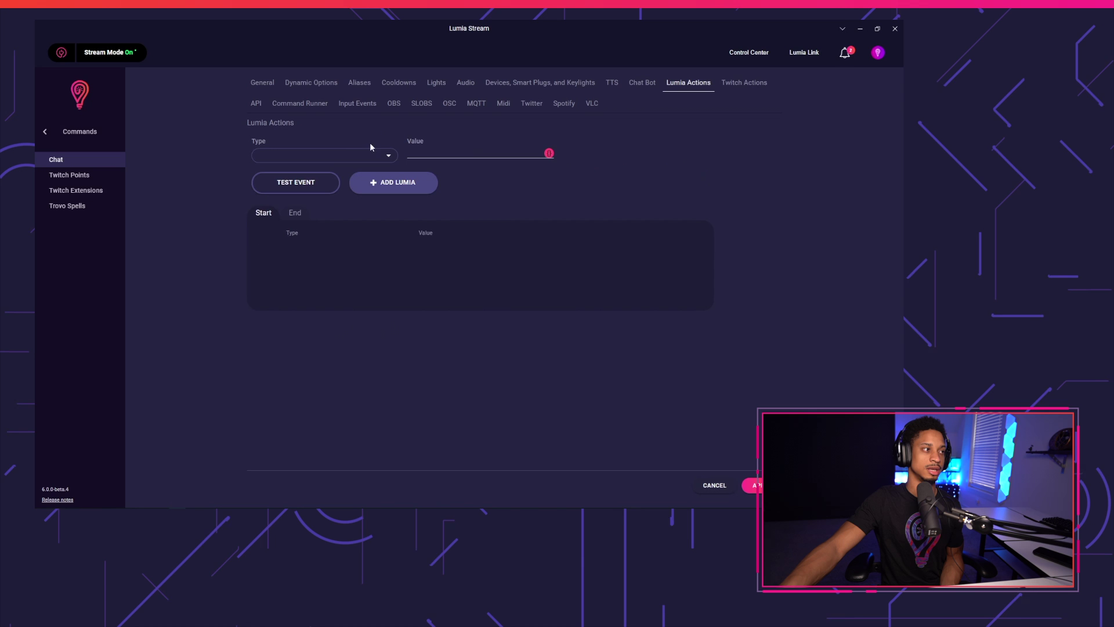
click(385, 154)
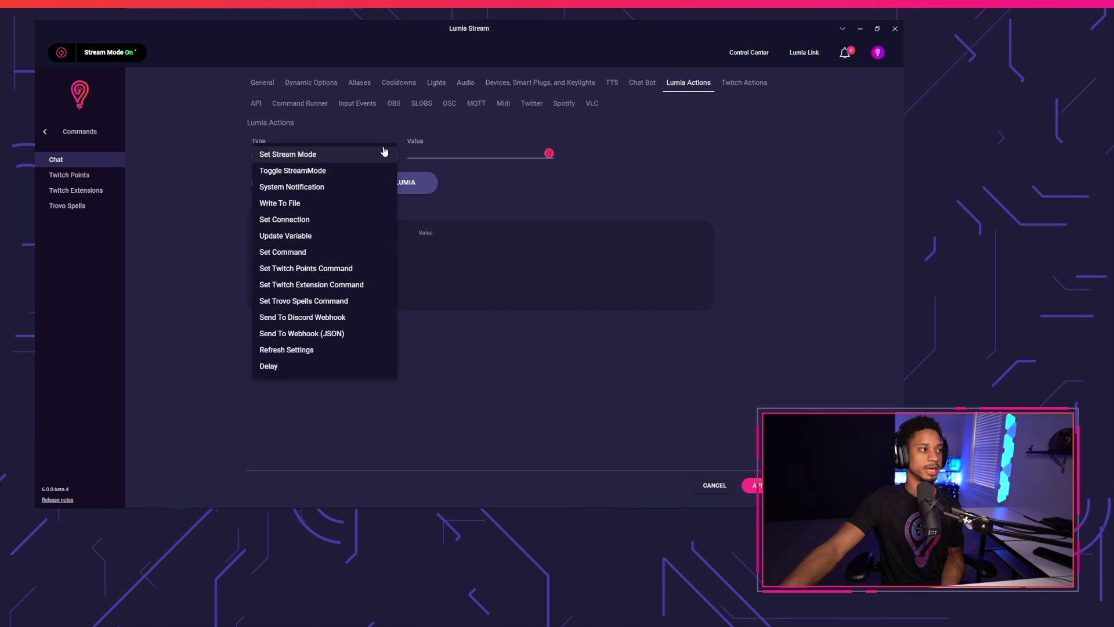
click(323, 317)
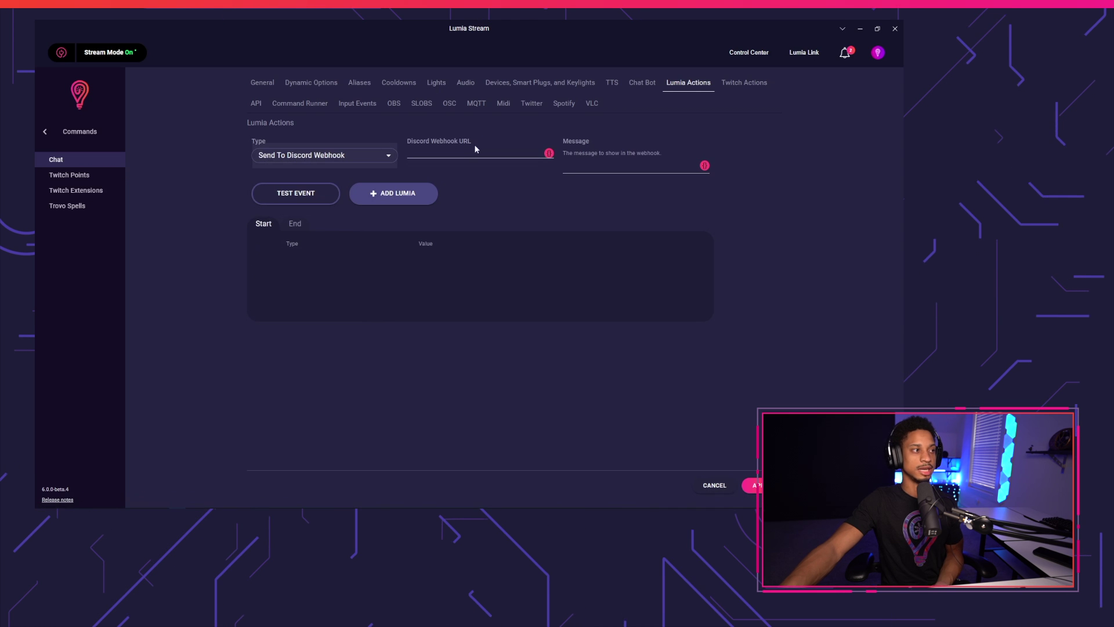
Create a new webhook in the test-hook channel's Integrations settings in Discord
click(198, 503)
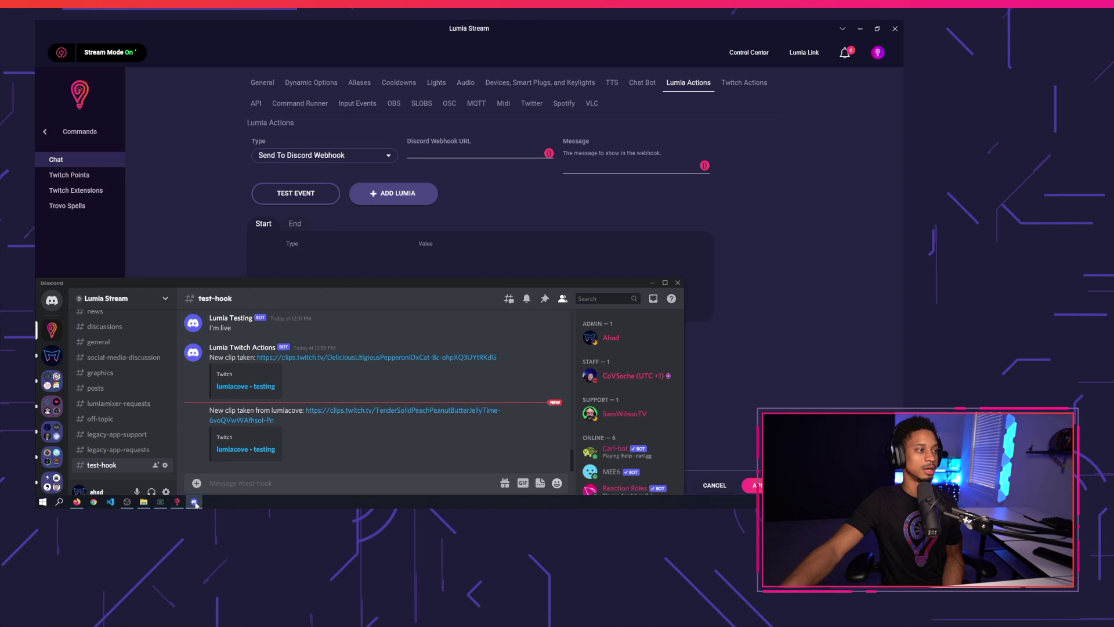
click(166, 464)
click(189, 379)
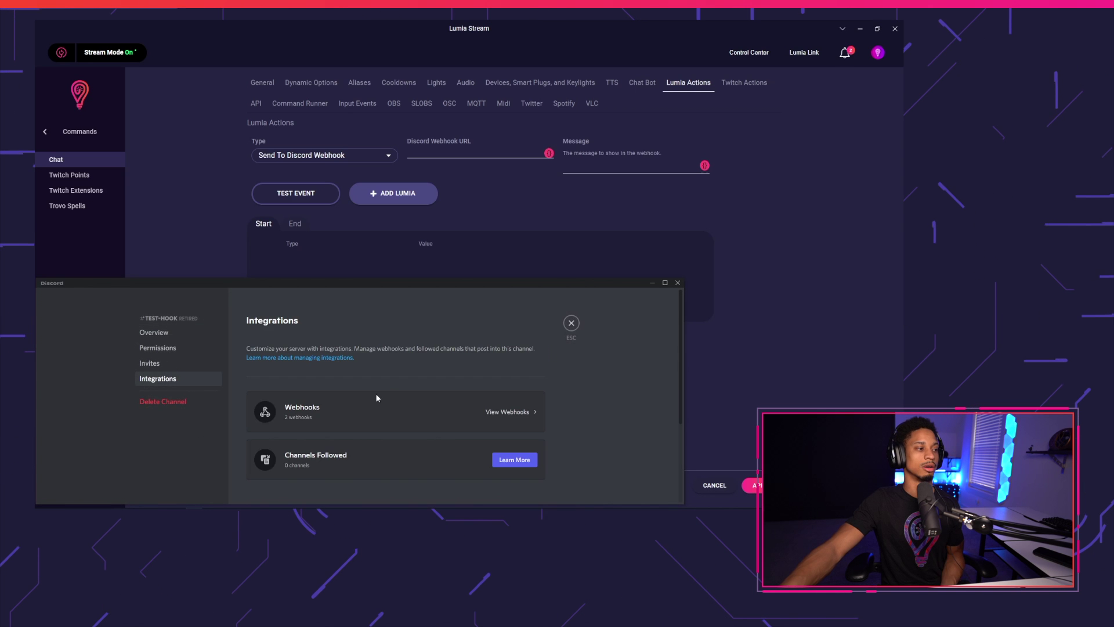
click(493, 413)
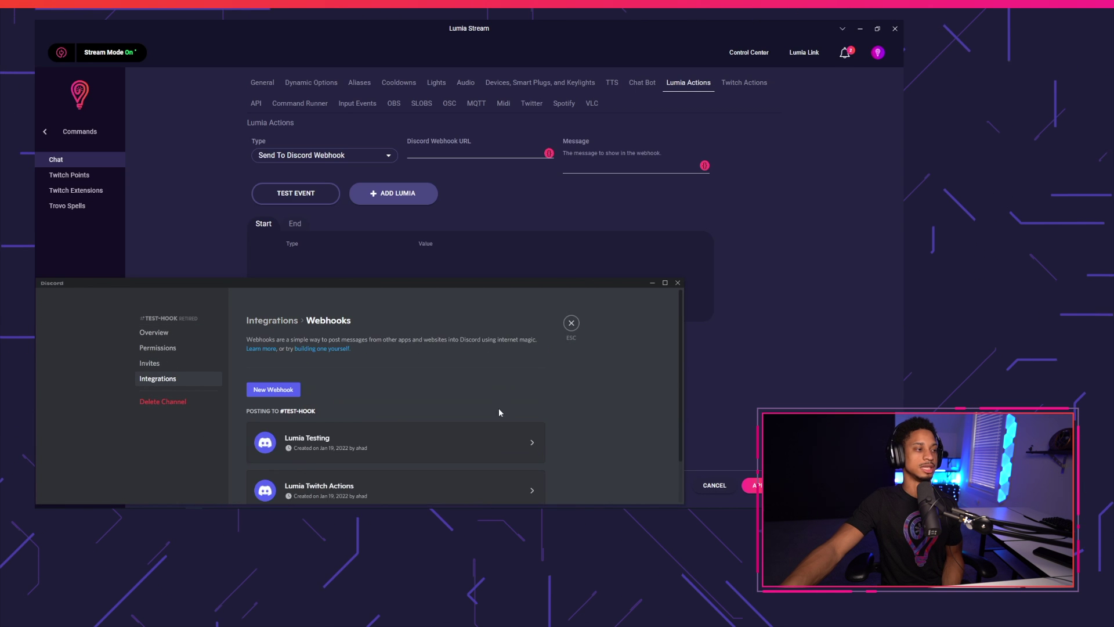
click(269, 391)
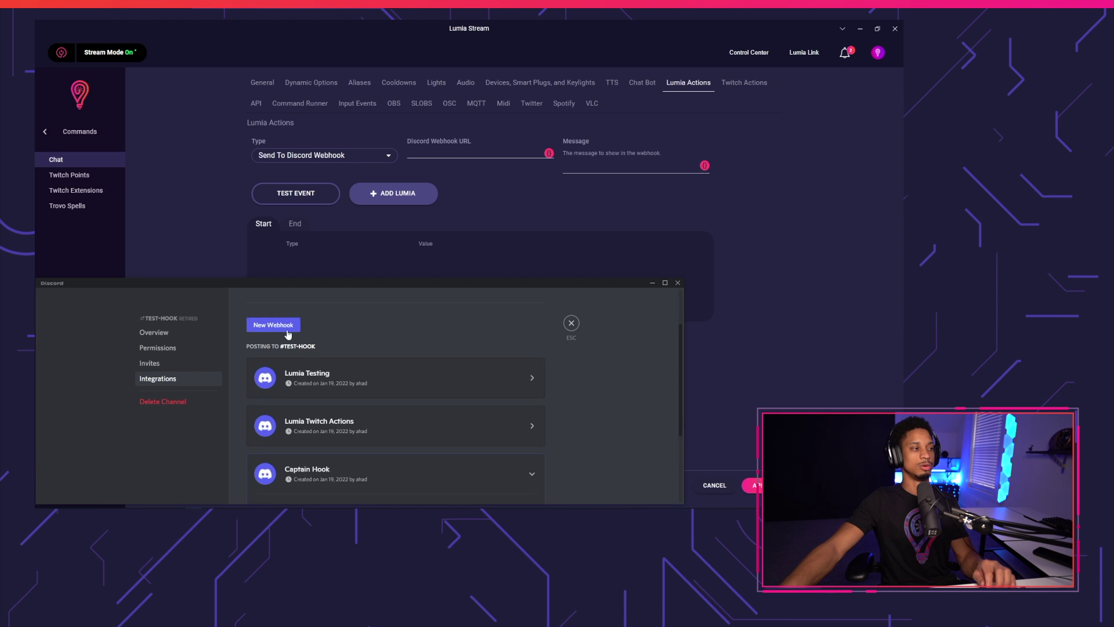
Rename the webhook to 'Webhook Testing' and copy its webhook URL
scroll(359, 404, down, 3)
key(ctrl+a)
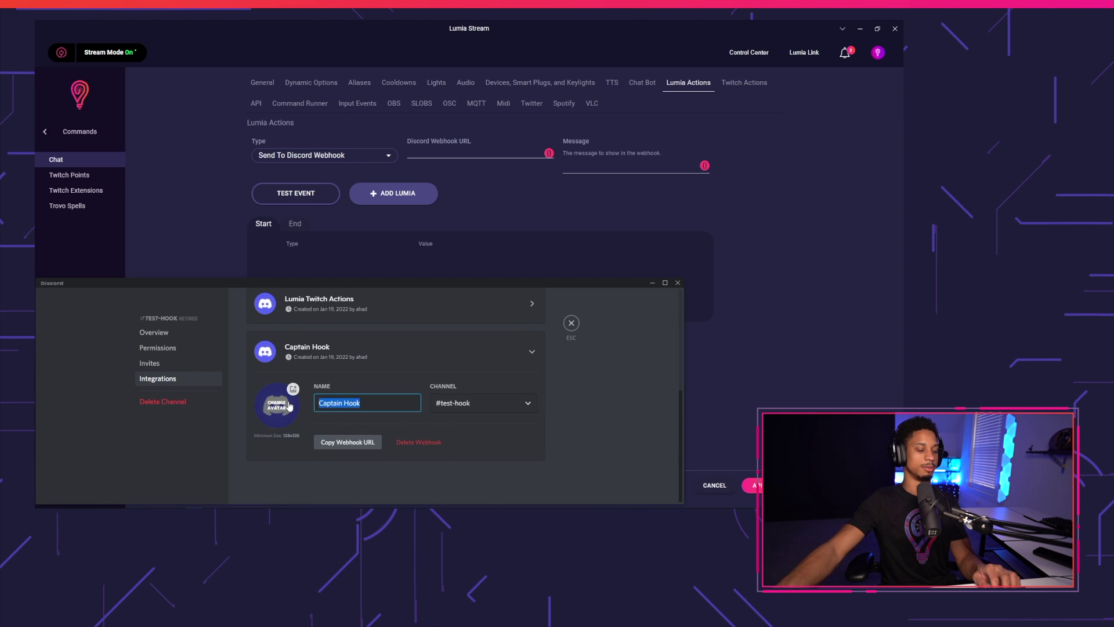
text(Webhook Testing)
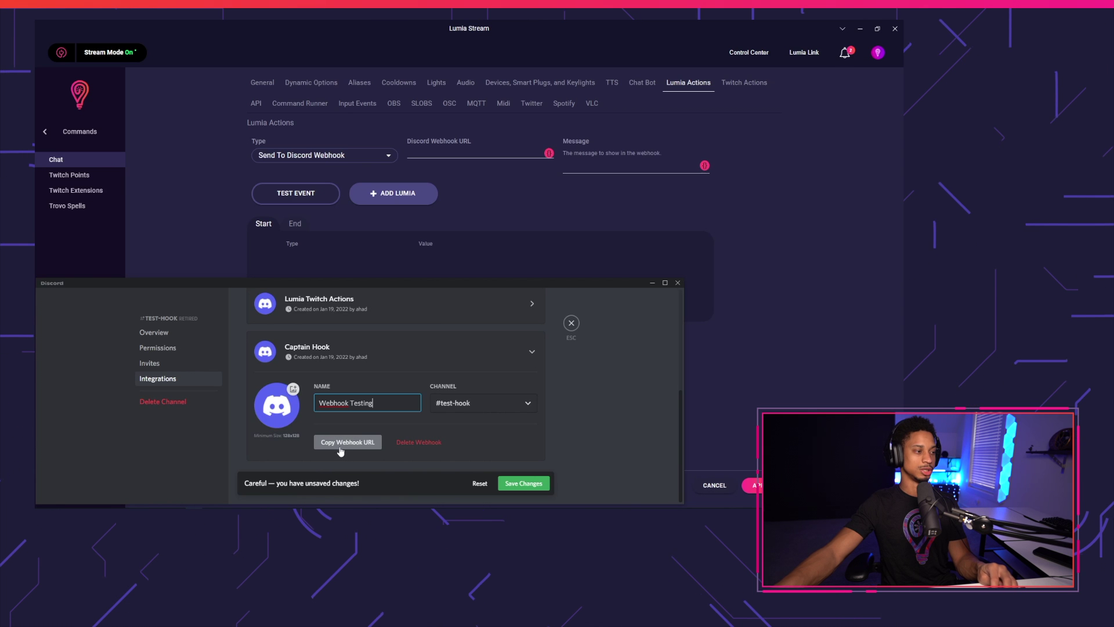
click(349, 443)
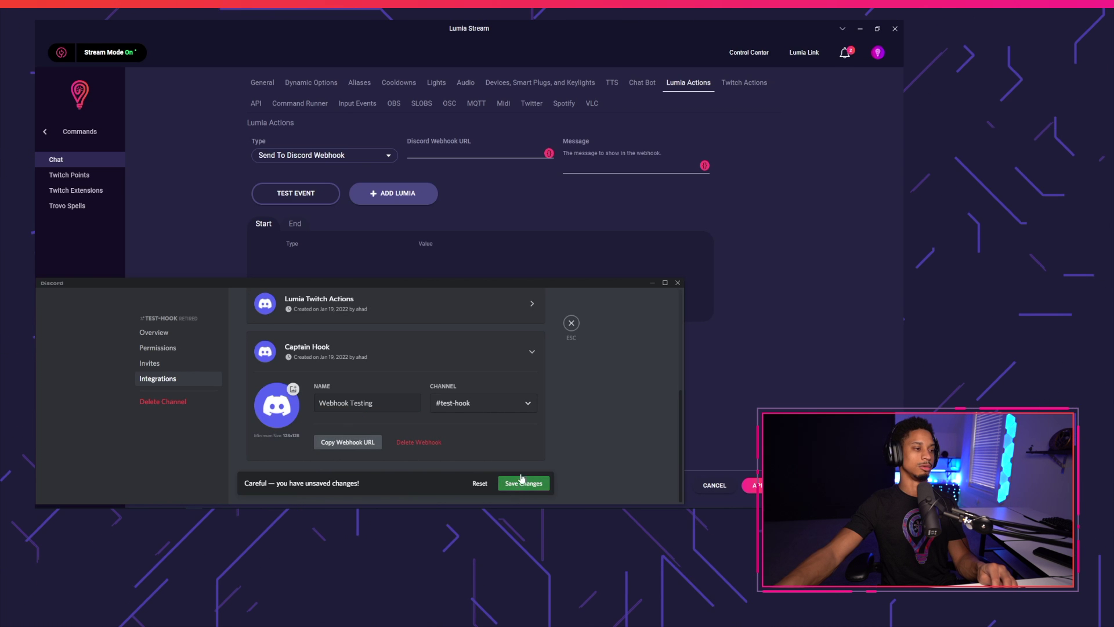
Save the Discord webhook and paste its URL into the action's Discord Webhook URL field
click(678, 283)
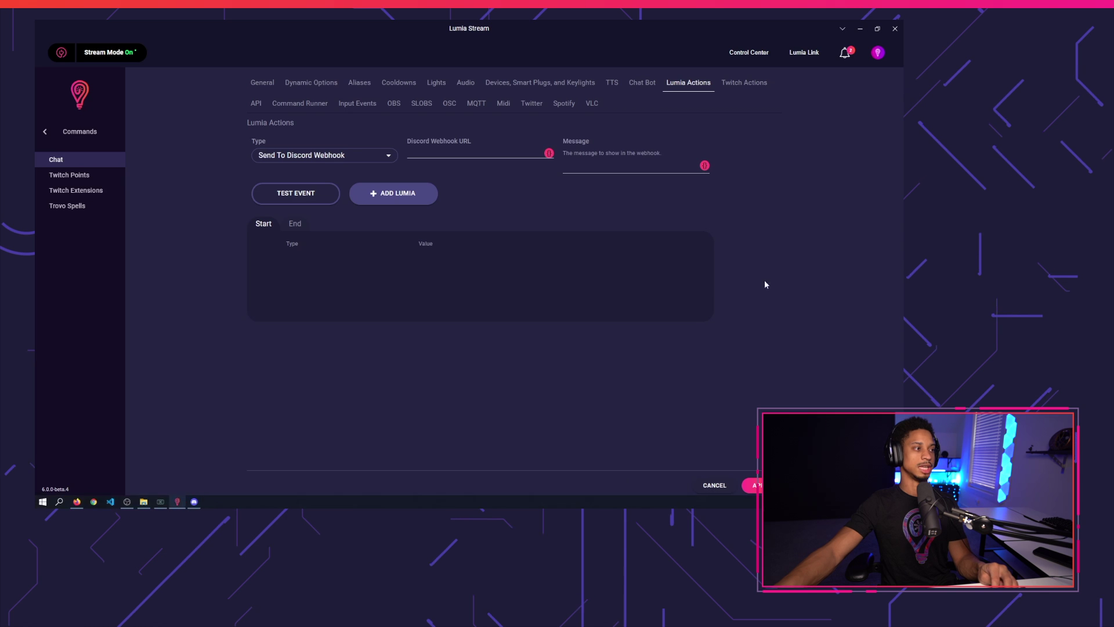
click(430, 155)
key(ctrl+v)
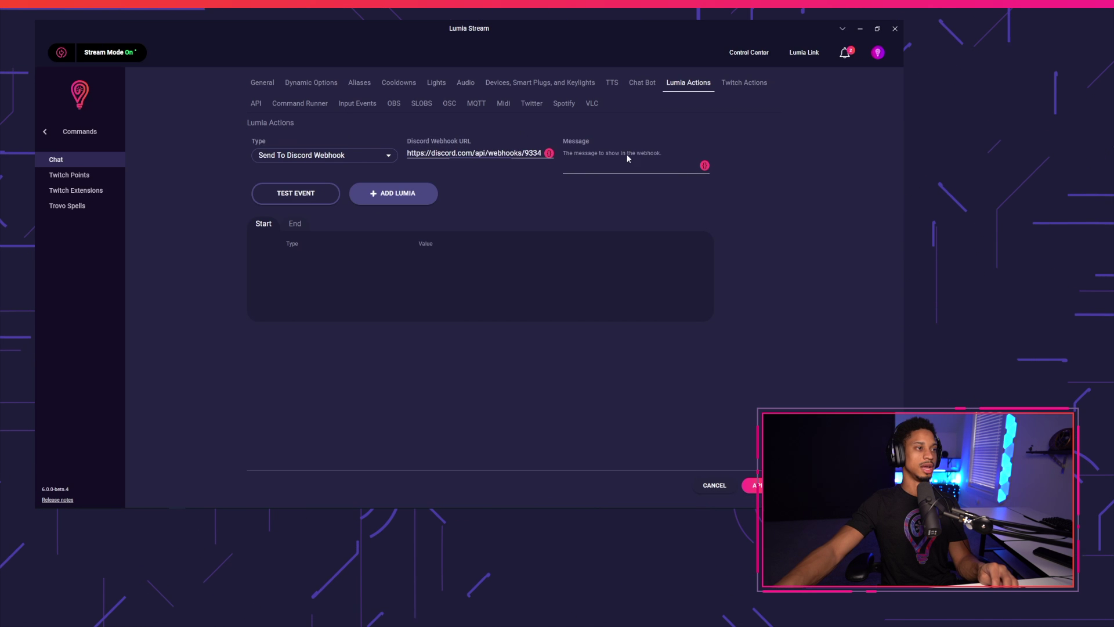
Set the webhook message to 'Testing 123' and send a test event
click(626, 166)
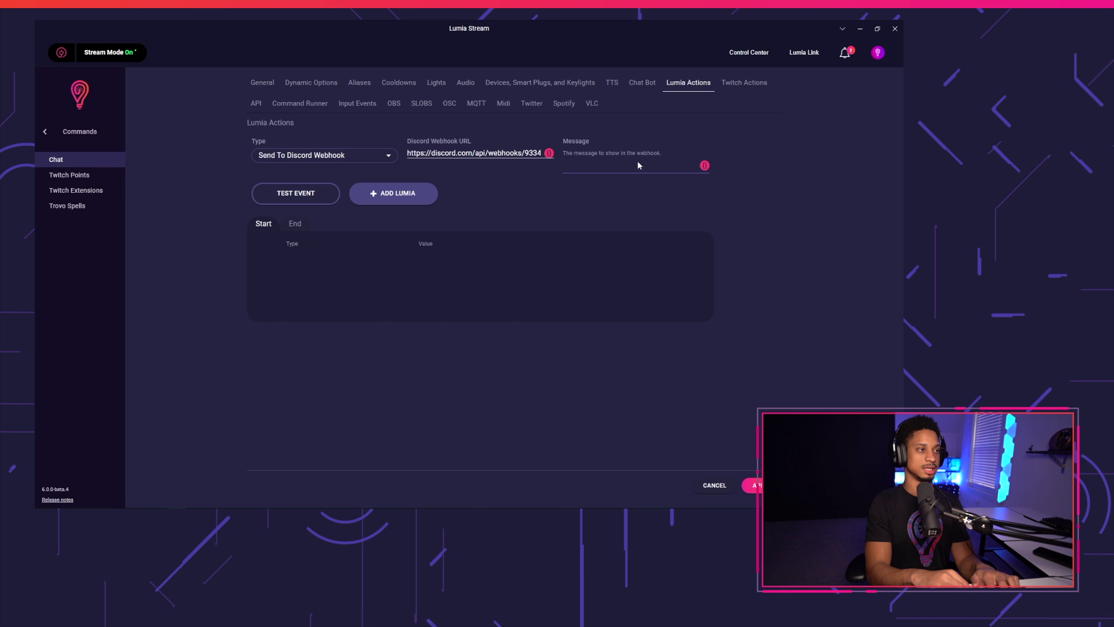
text(Testing 123)
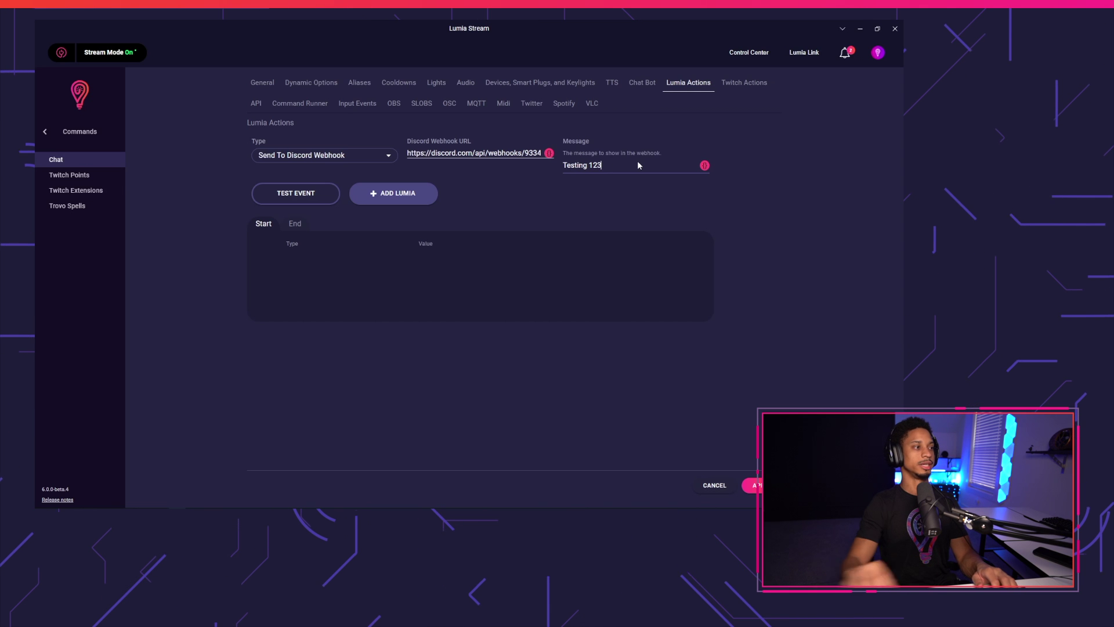
click(315, 191)
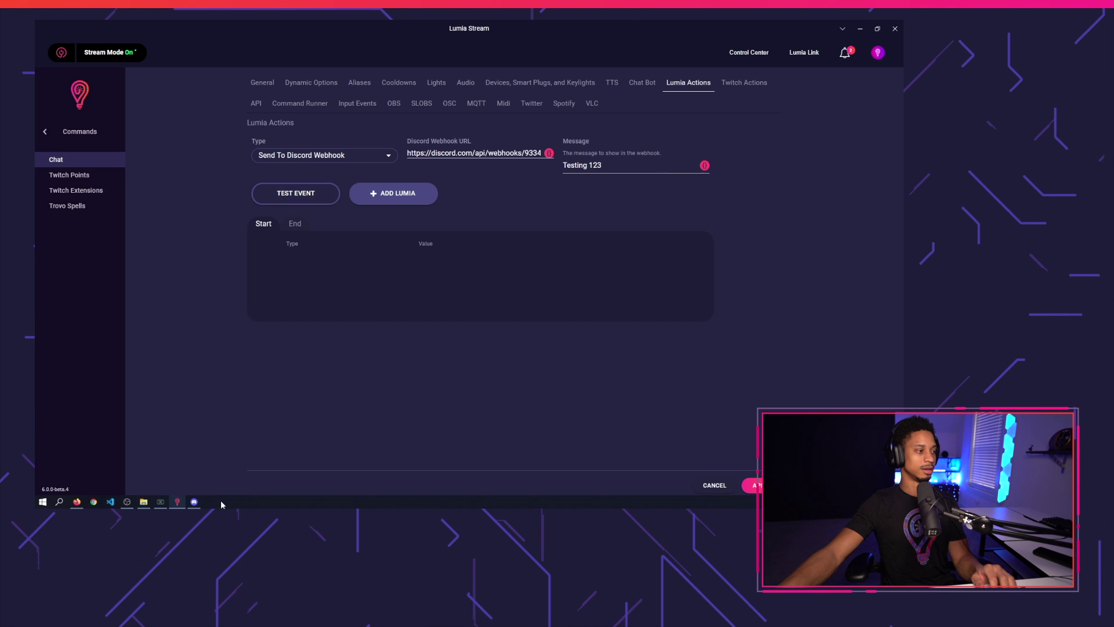
Confirm the 'Testing 123' post arrived in Discord's #test-hook channel, then return to Lumia Stream
click(194, 502)
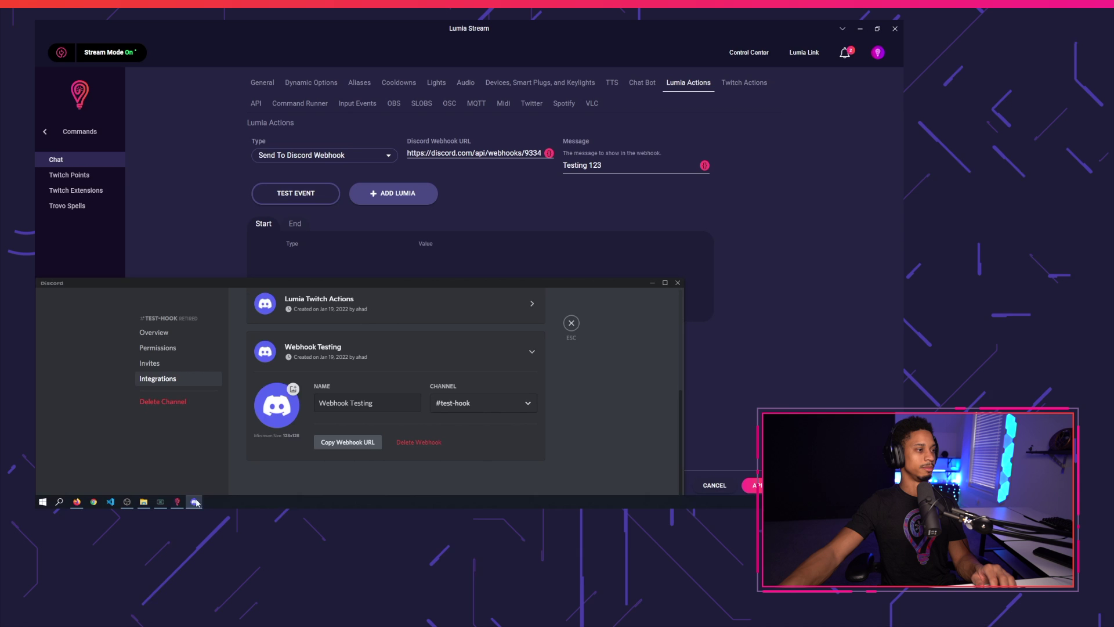
click(569, 323)
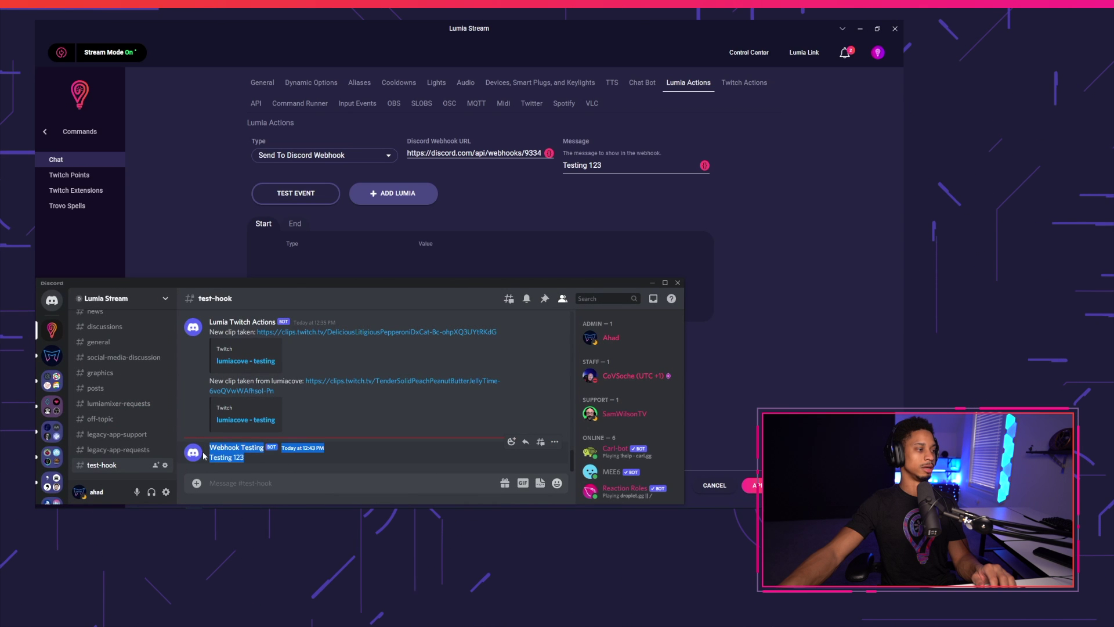
click(607, 224)
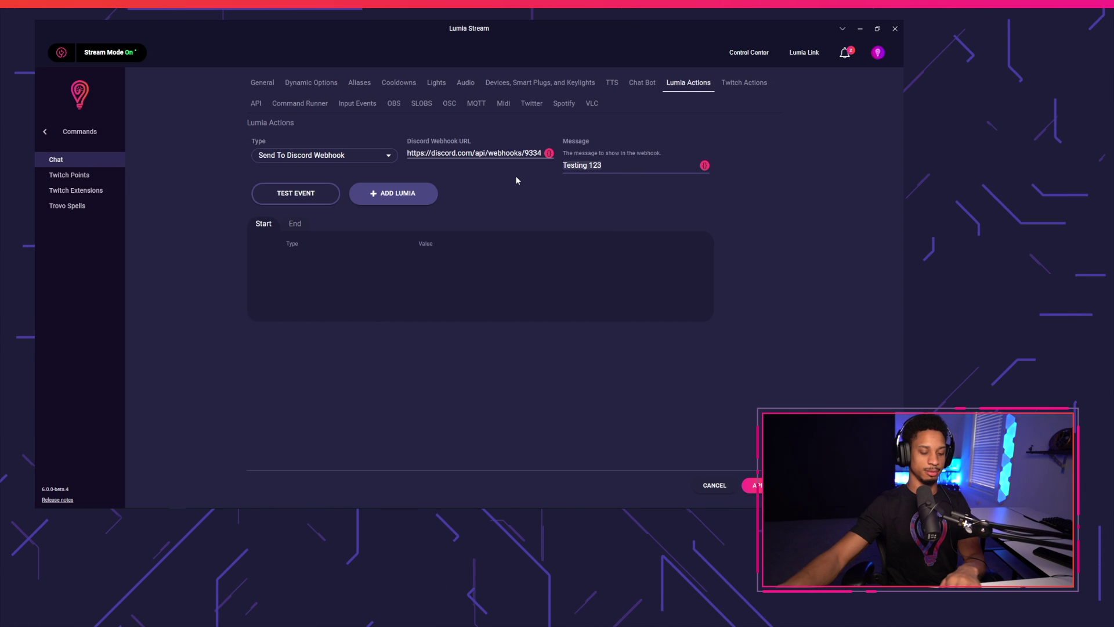
Replace 'Testing 123' with 'New message from {{username}}. And they said {{message}}'
click(665, 168)
key(ctrl+a)
key(BackSpace)
click(705, 165)
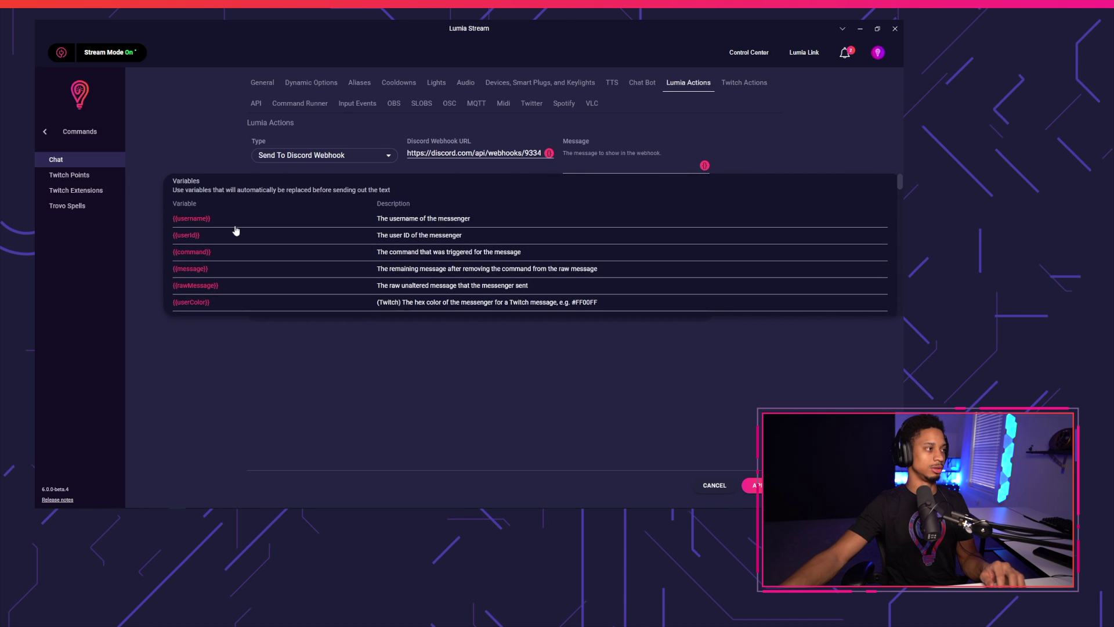
click(205, 271)
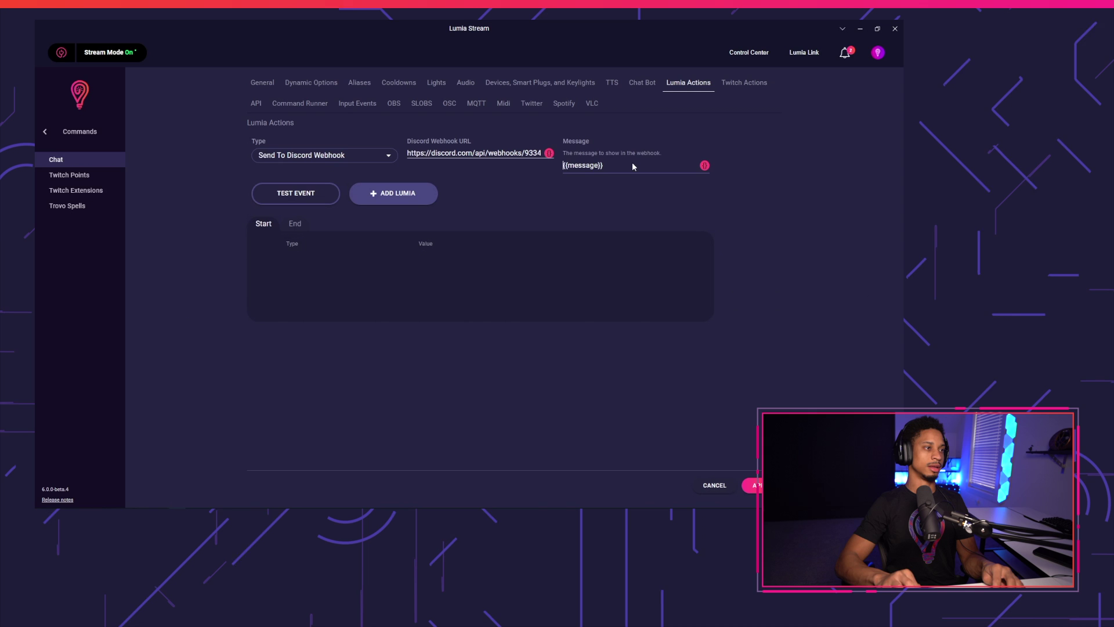
text(New message )
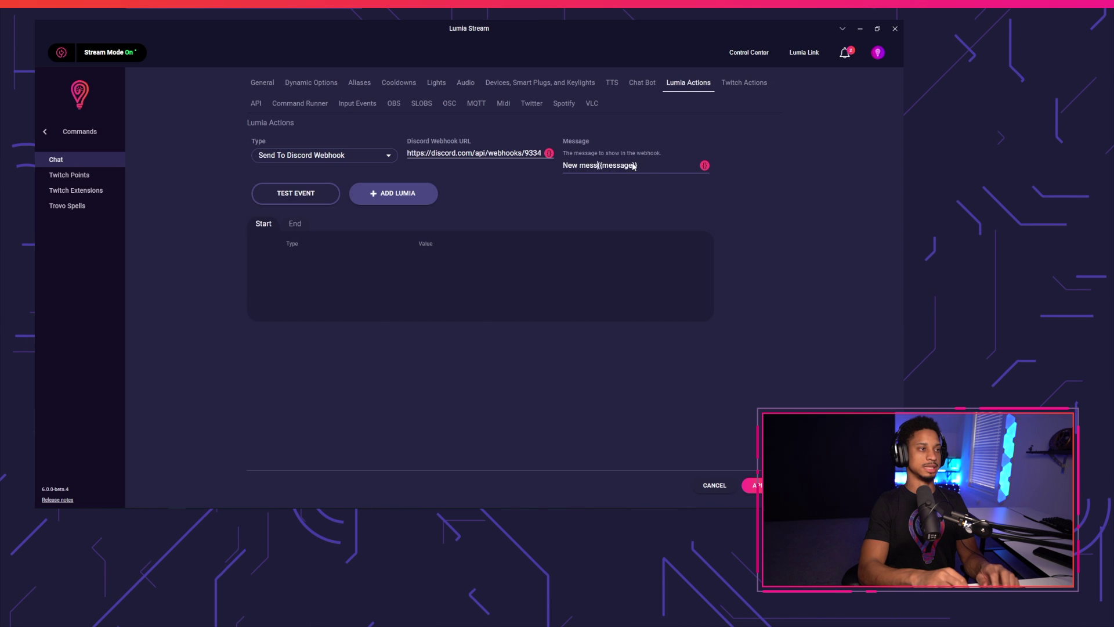
text(from {{}})
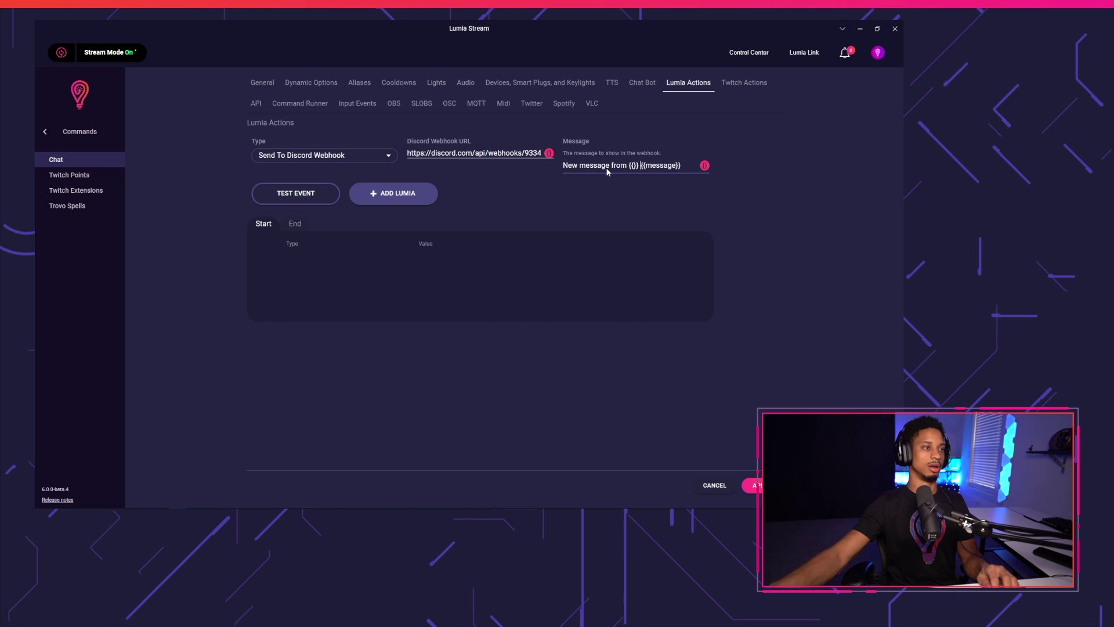
key(Left)
key(Left)
key(Left)
text(username)
key(Right)
key(Right)
text(. A)
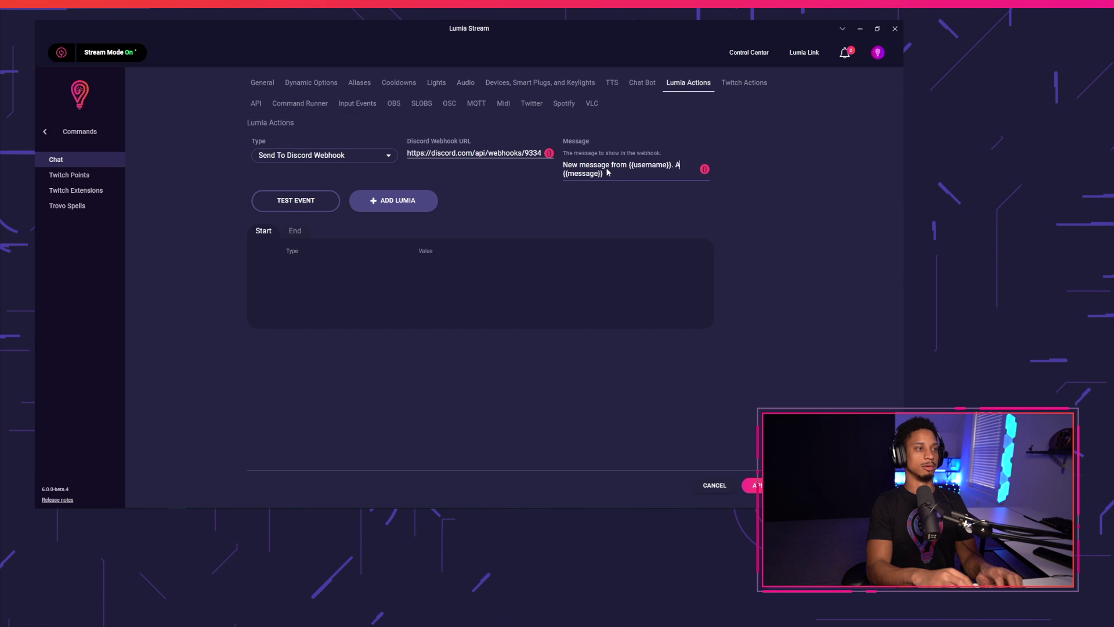
text(nd they said)
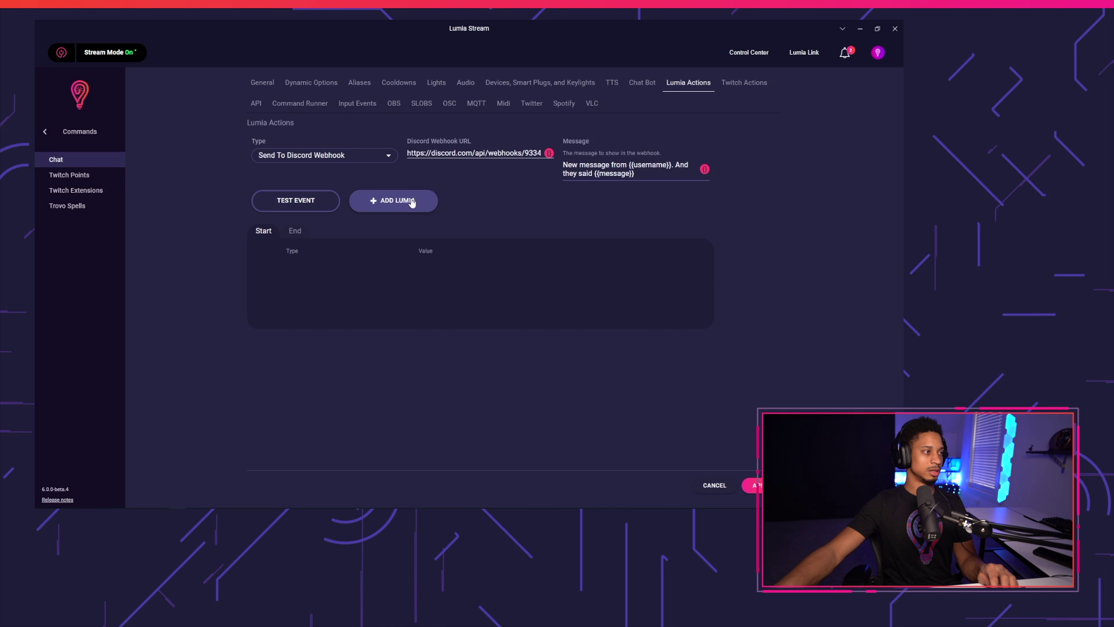
Add the webhook action, name the command 'discord' and set its type to No Light Change
click(400, 201)
click(262, 83)
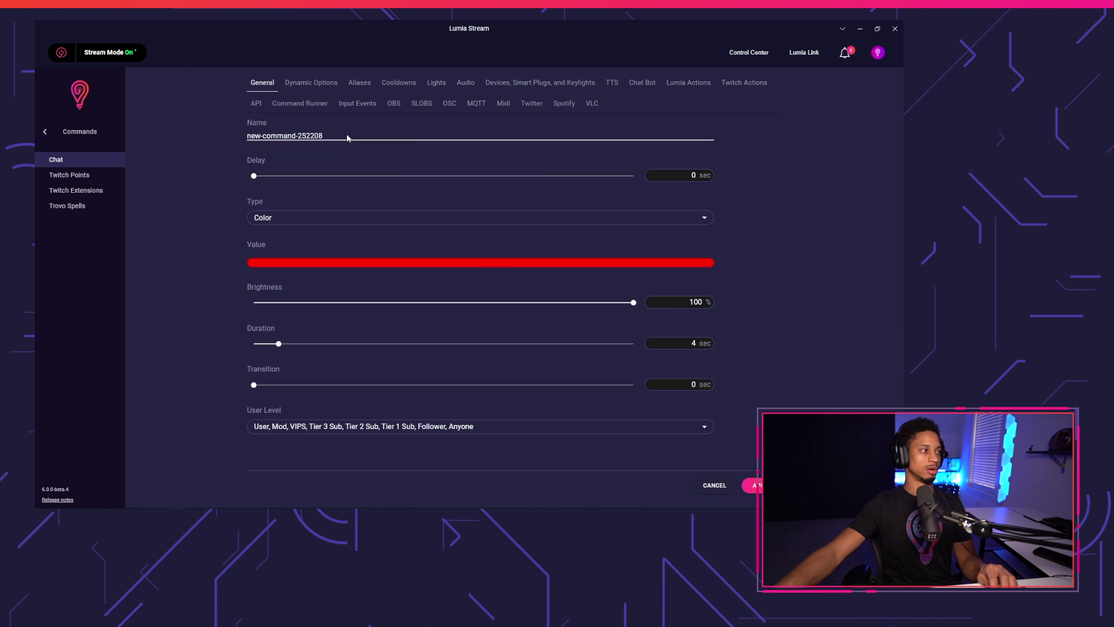
text(discord)
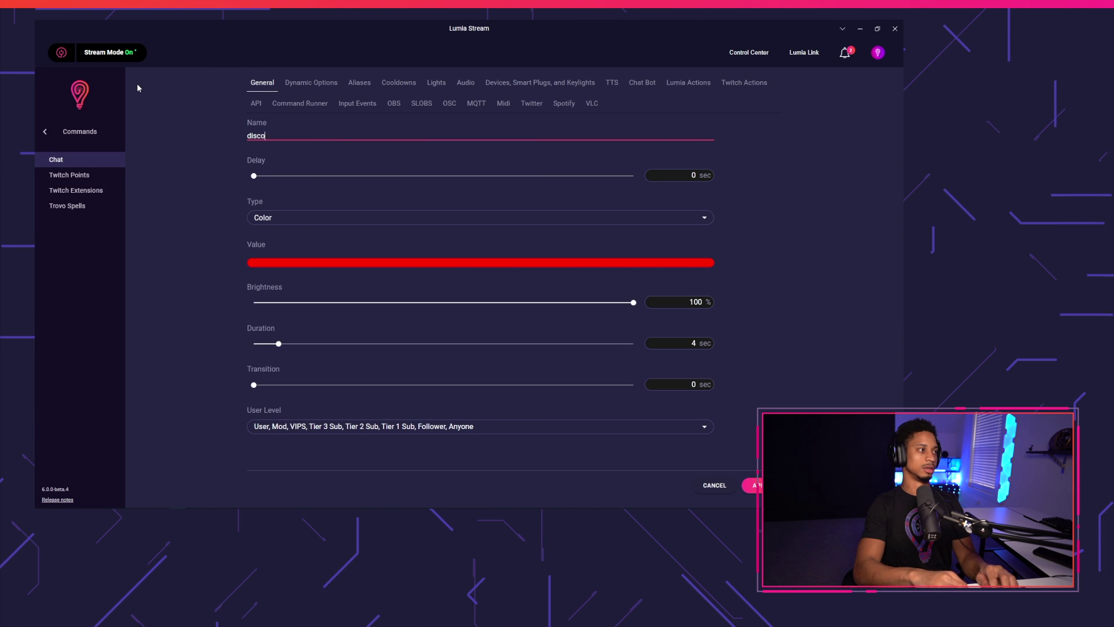
click(314, 217)
click(314, 217)
Save the !discord command and dismiss the refresh notice
click(311, 82)
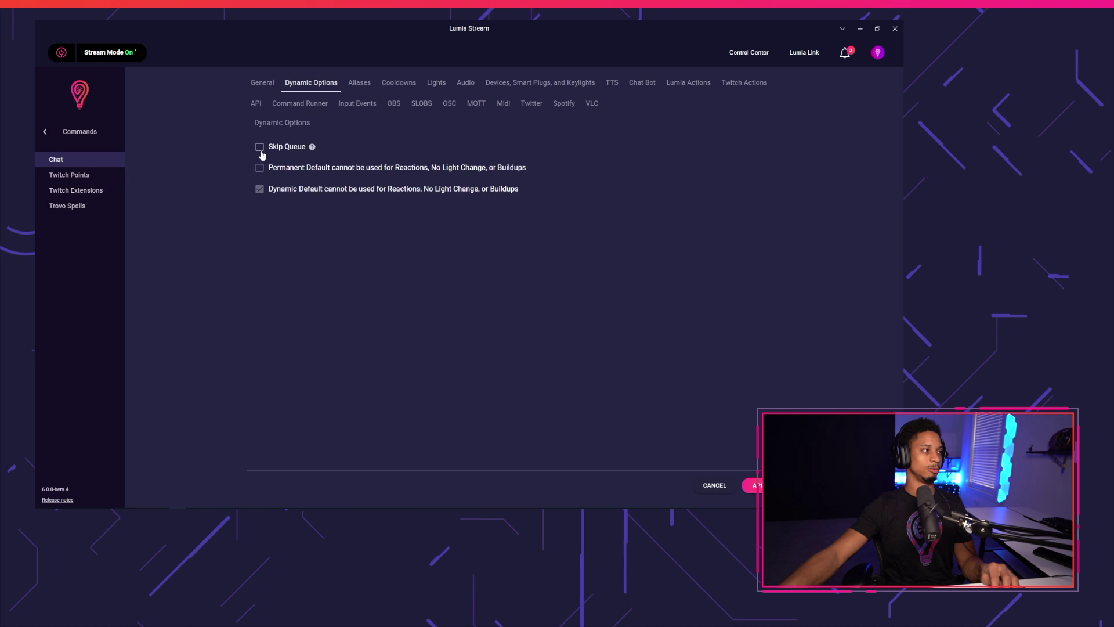
click(263, 82)
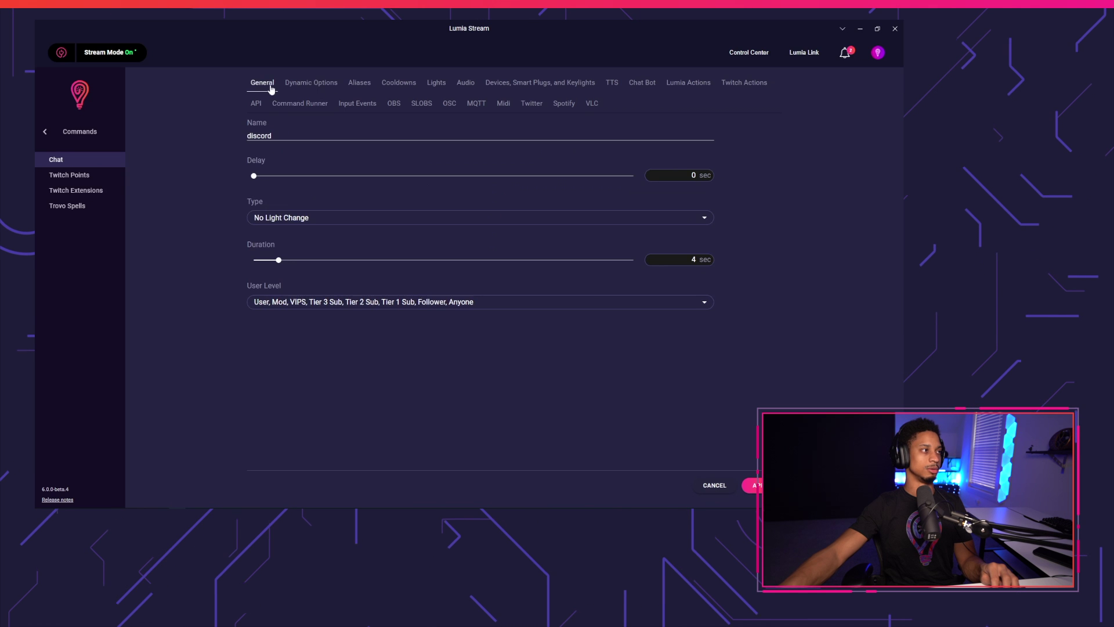
click(759, 489)
click(571, 490)
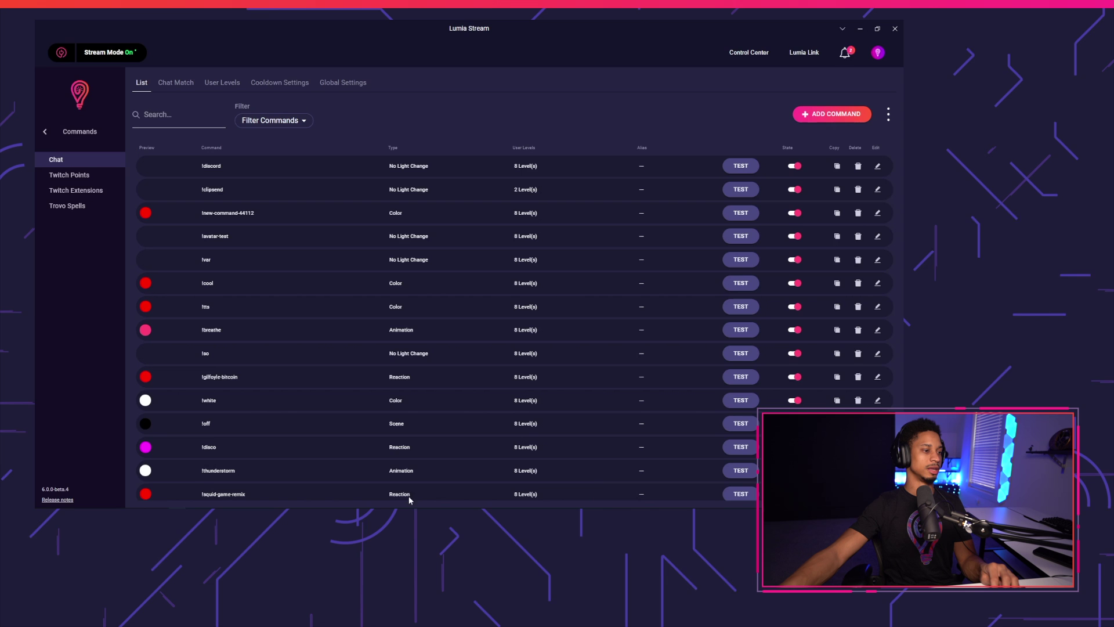
Go to the Twitch channel's stream chat to send !discord
click(77, 501)
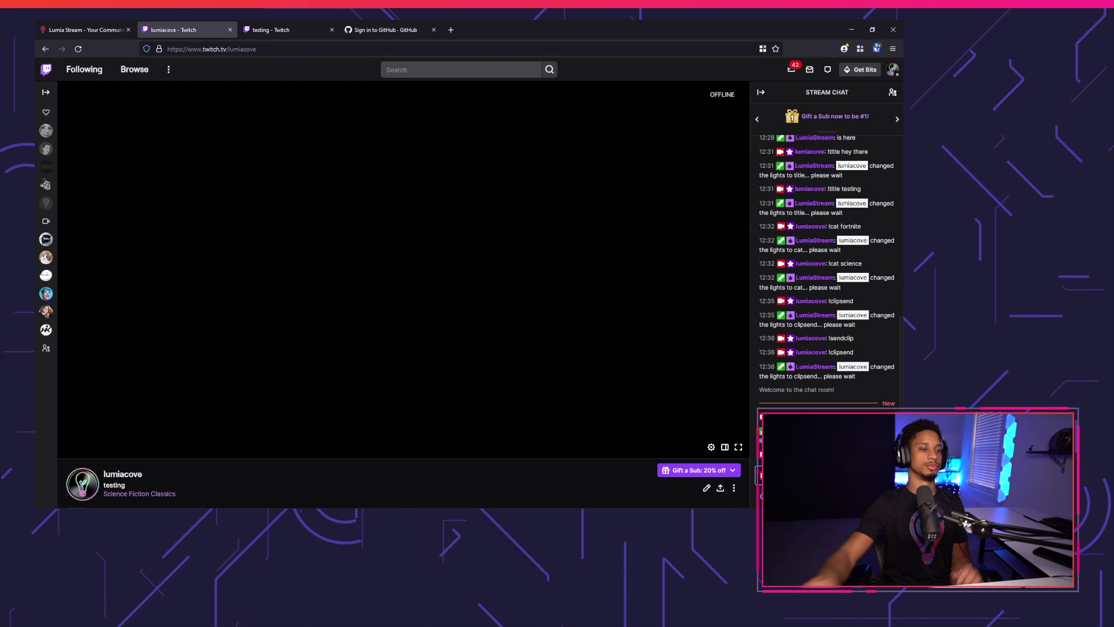
Check the templated webhook posts that arrived in Discord's #test-hook channel
click(194, 502)
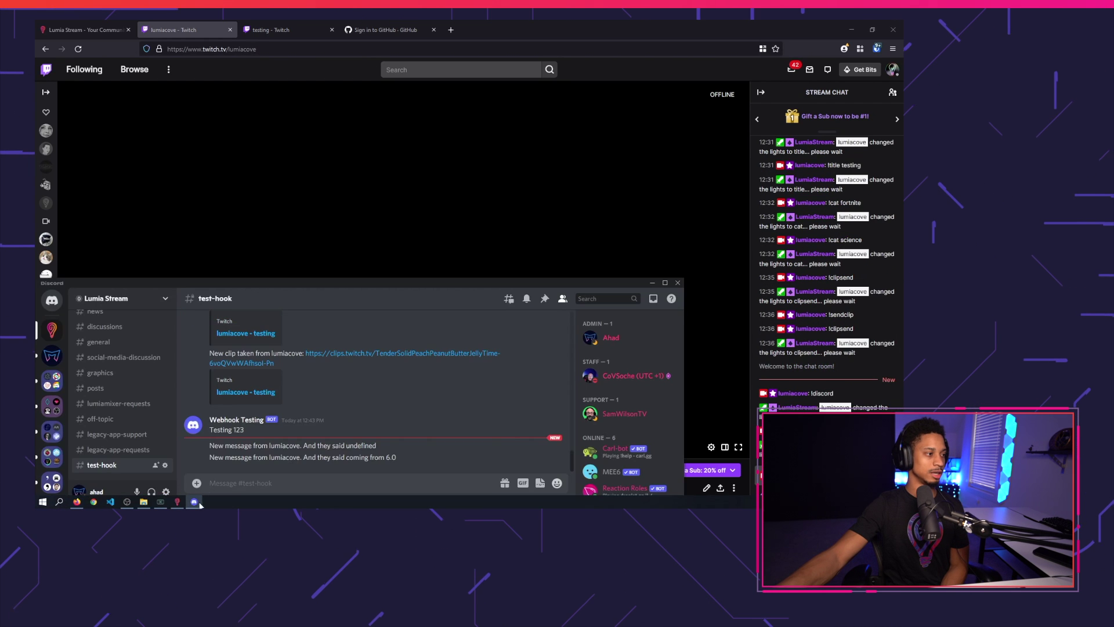
drag(210, 457, 413, 464)
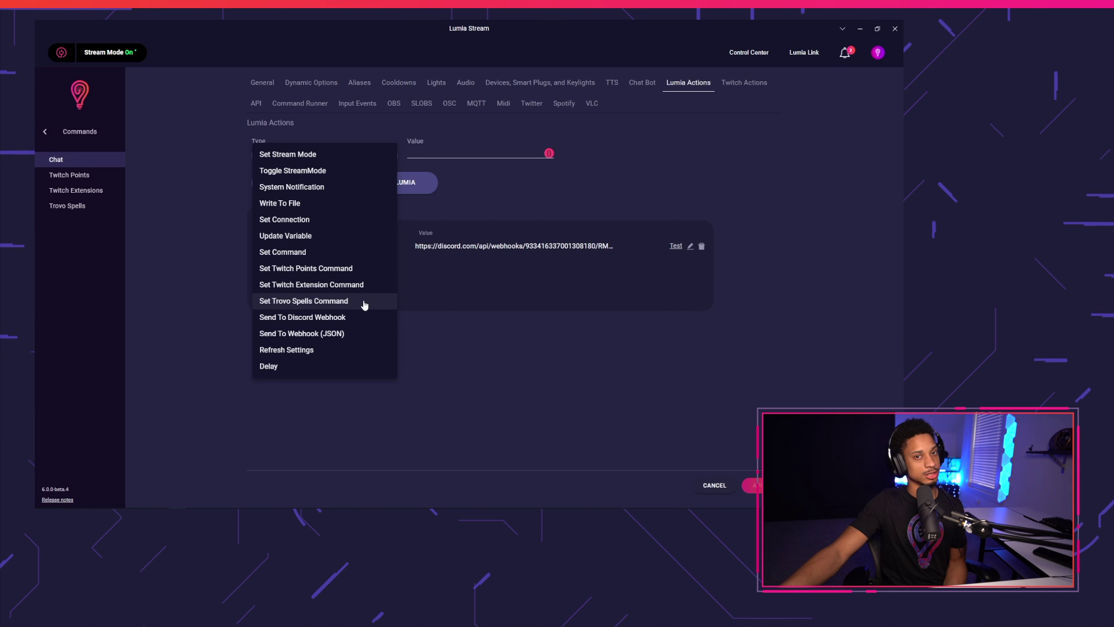
Set up a Send To Webhook (JSON) action with the webhook URL and {"content": "My message"}
click(339, 333)
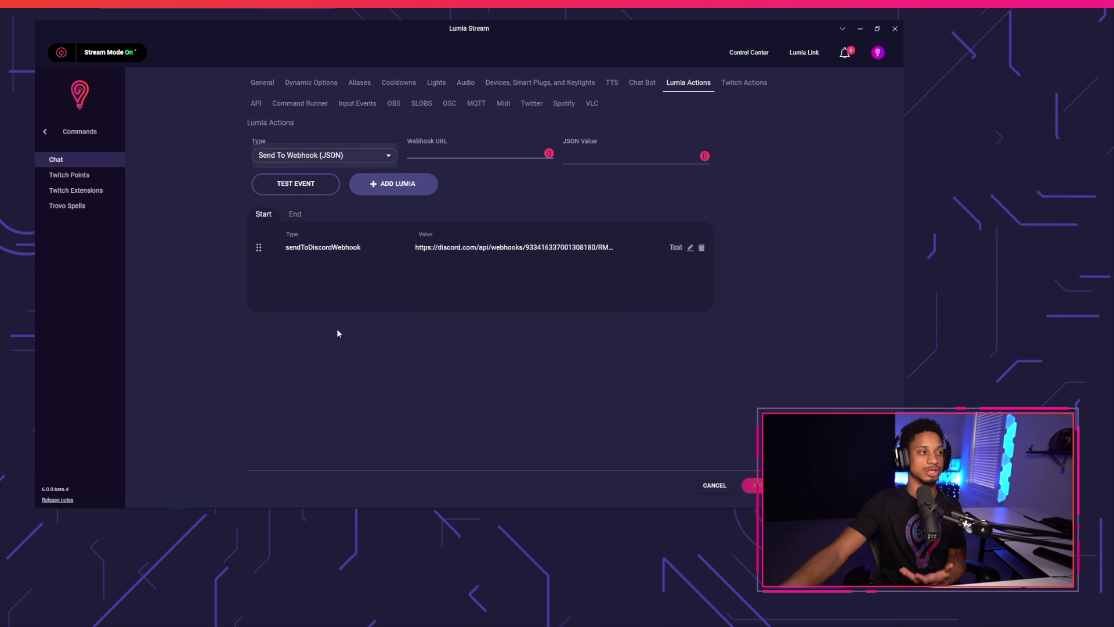
key(Tab)
key(ctrl+v)
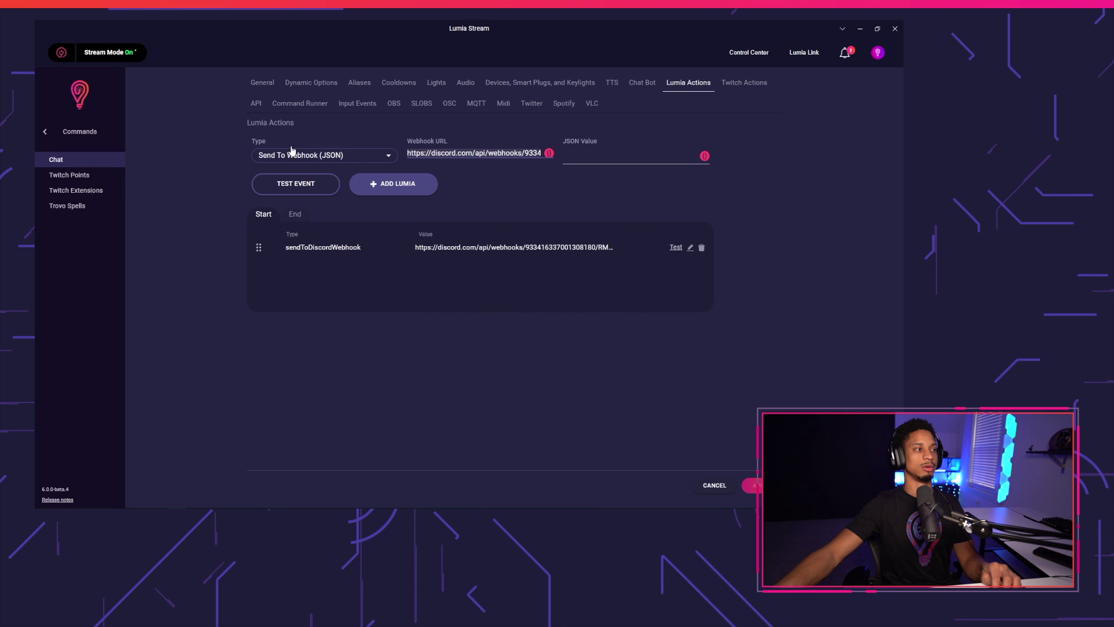
click(600, 160)
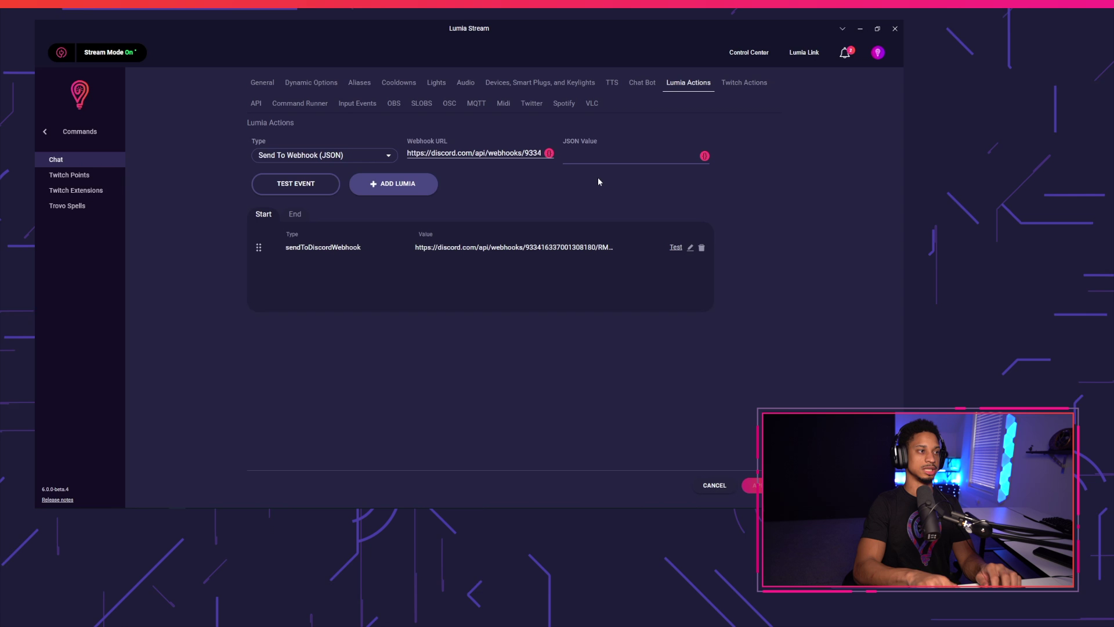
text({)
key(Return)
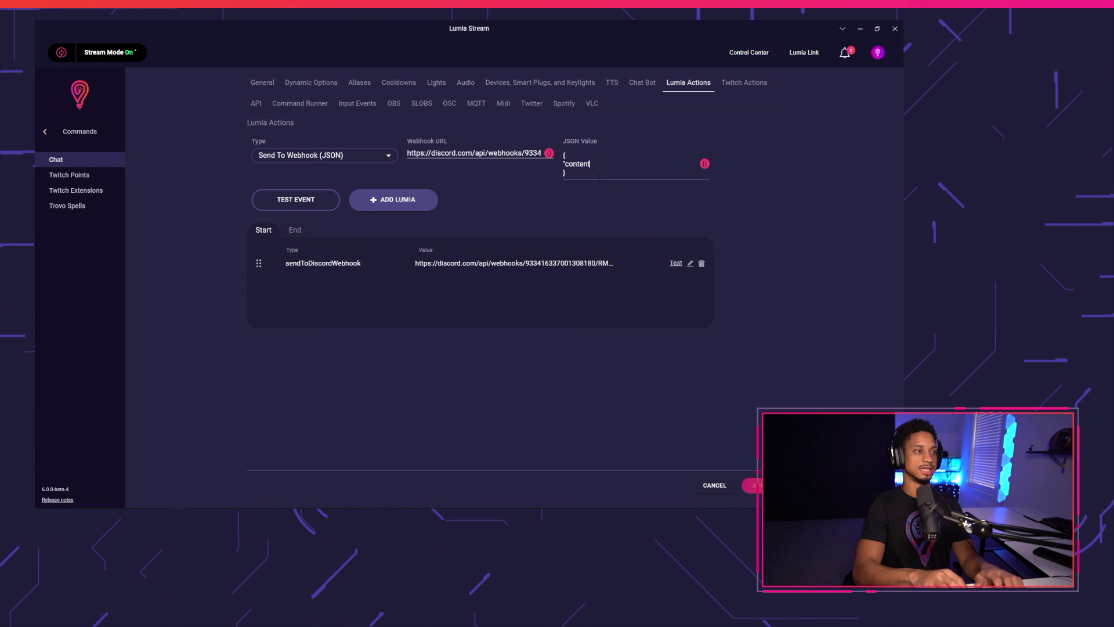
text("content": "M)
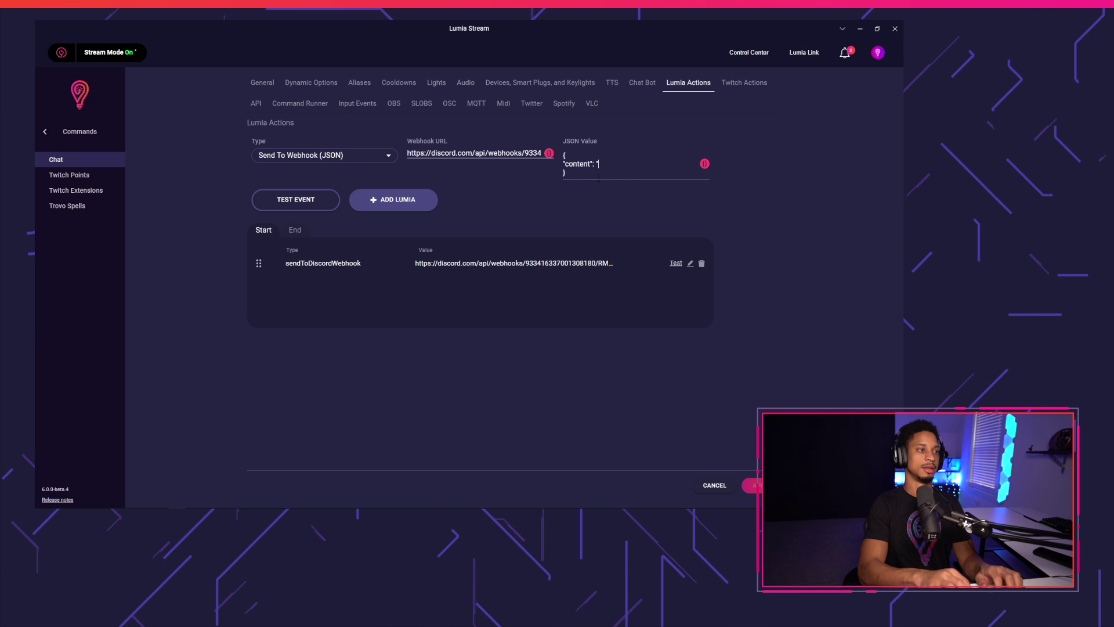
text(y message")
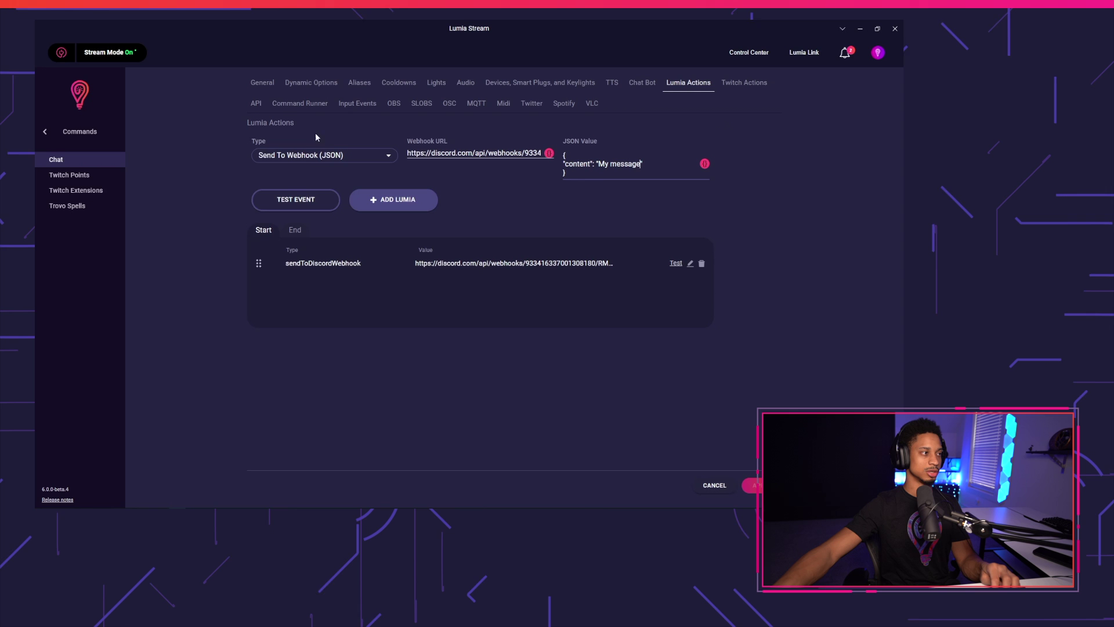
Send a test event and confirm 'My message' was posted in Discord
click(296, 199)
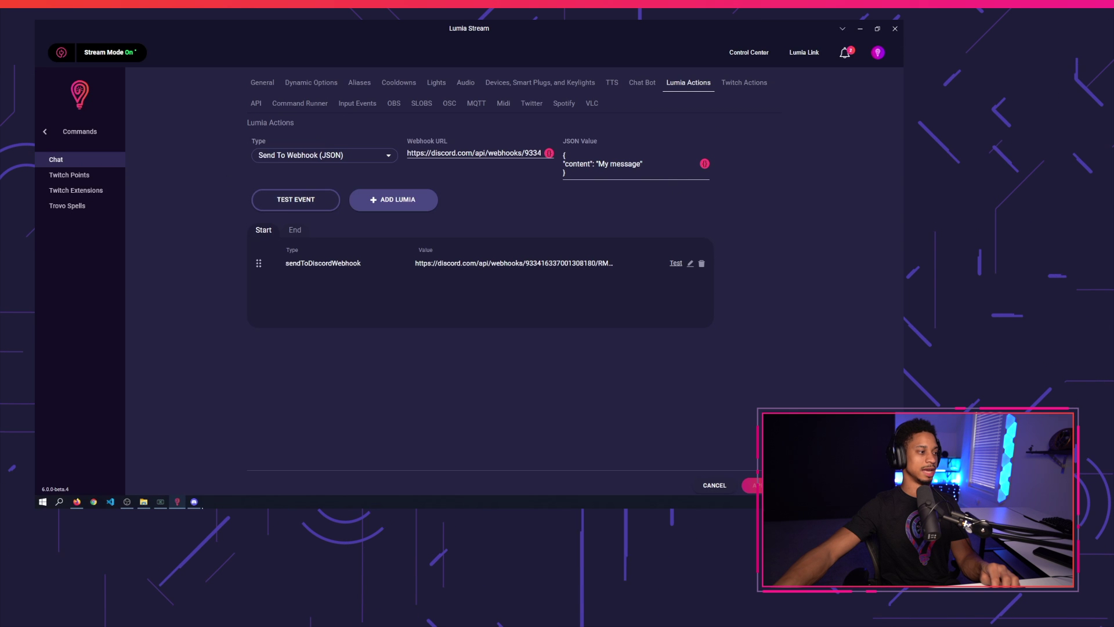
click(194, 502)
drag(248, 458, 203, 459)
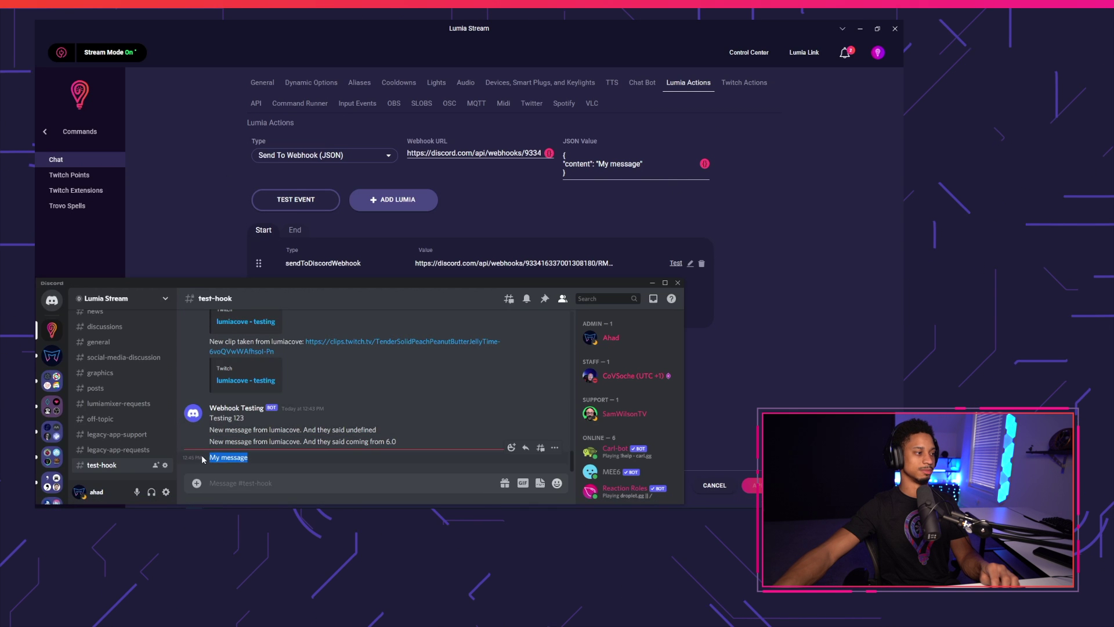
key(alt+Tab)
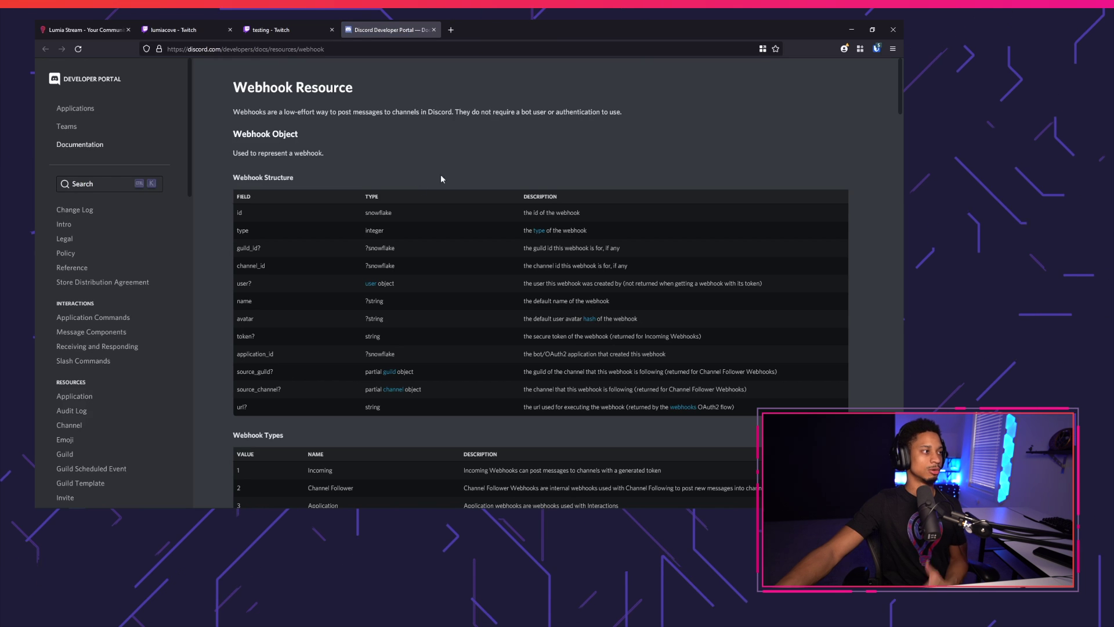
Scroll the webhook docs to Execute Webhook's JSON/Form Params and select the avatar_url field name
scroll(382, 215, down, 5)
scroll(406, 195, down, 8)
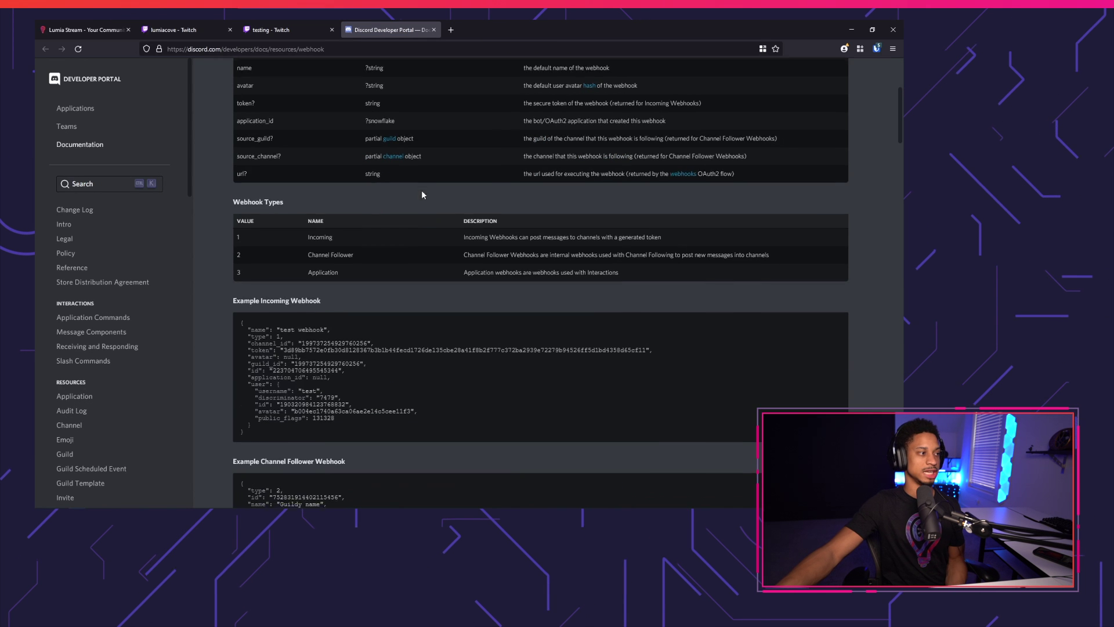
scroll(419, 193, down, 5)
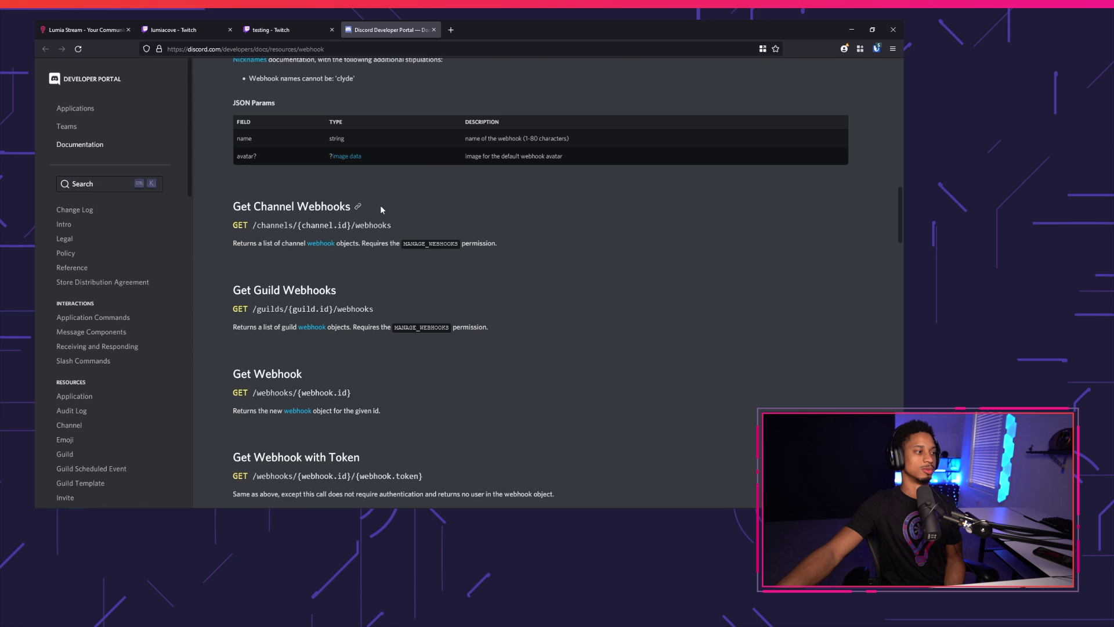
scroll(440, 235, down, 4)
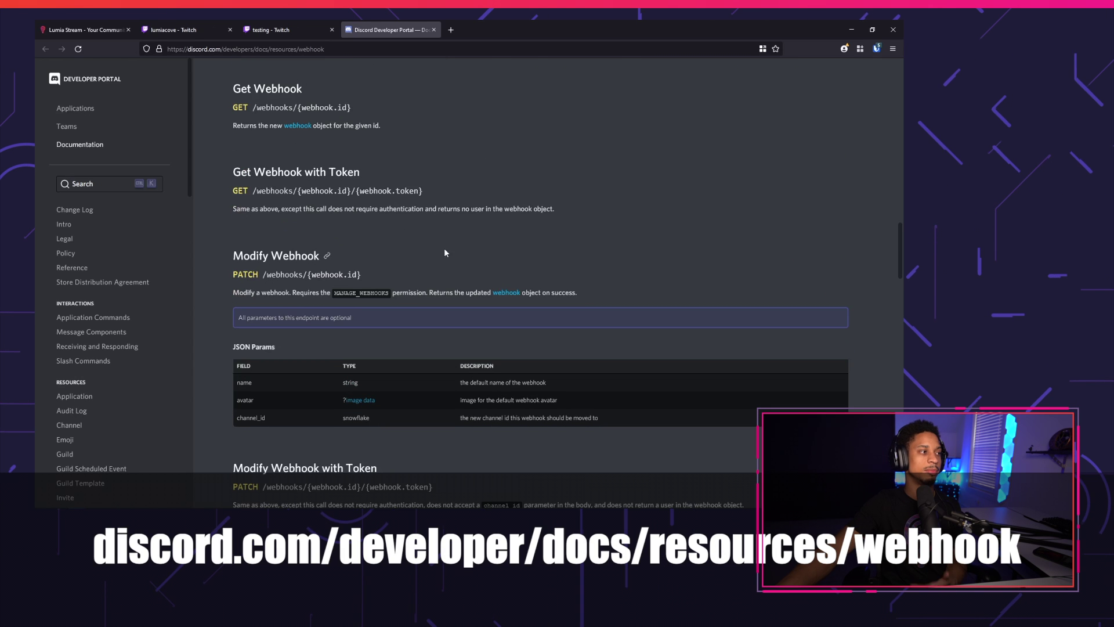
scroll(441, 244, down, 5)
scroll(439, 238, down, 5)
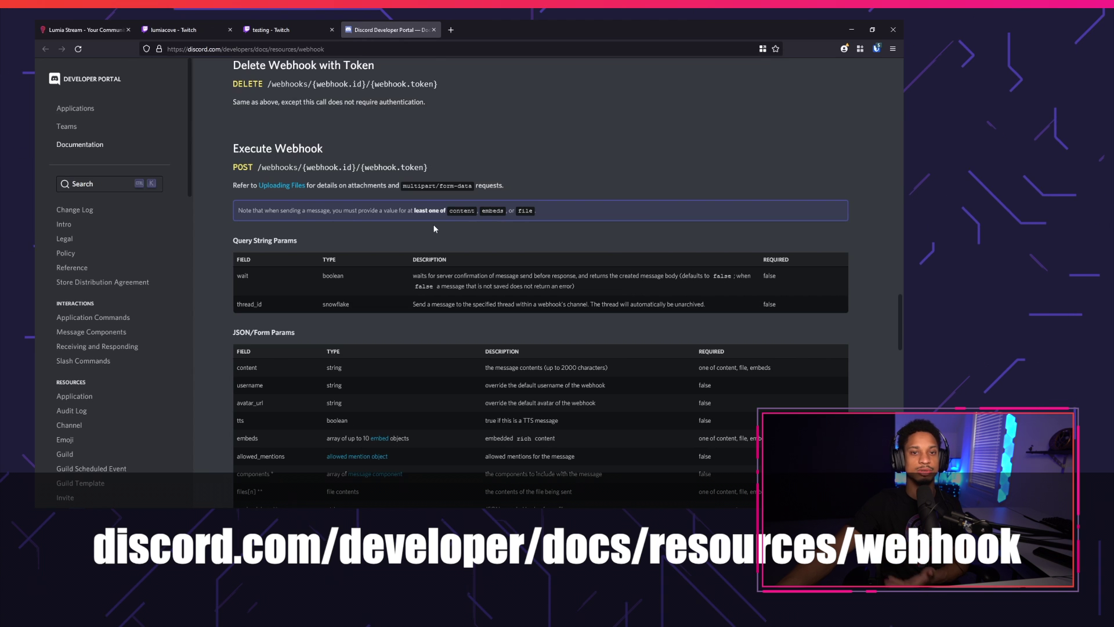
scroll(441, 244, down, 1)
scroll(290, 227, up, 1)
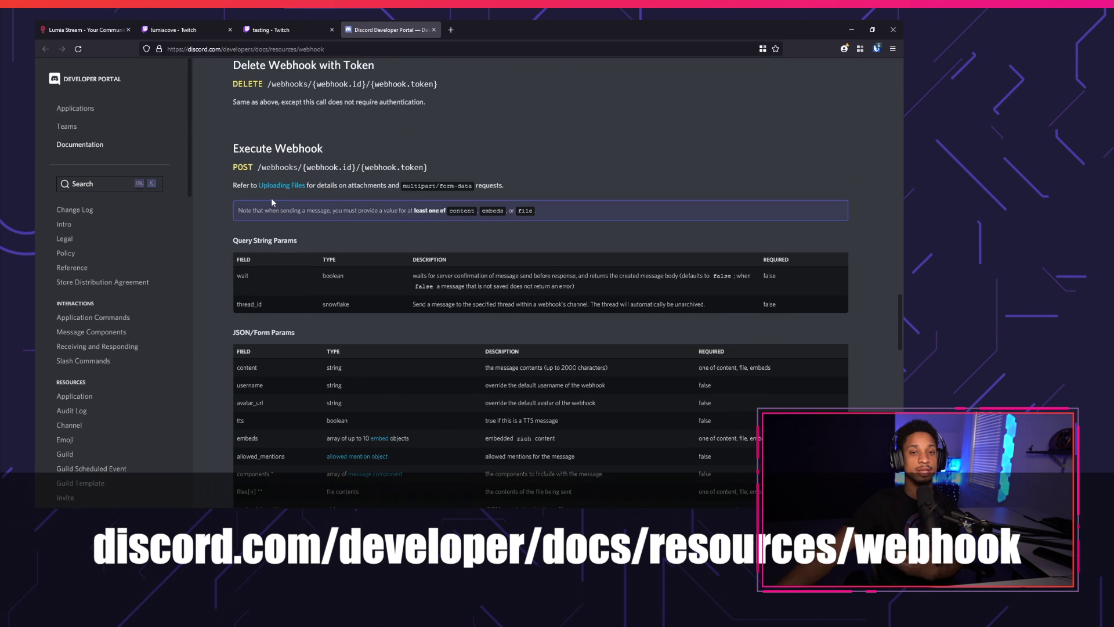
scroll(342, 231, down, 2)
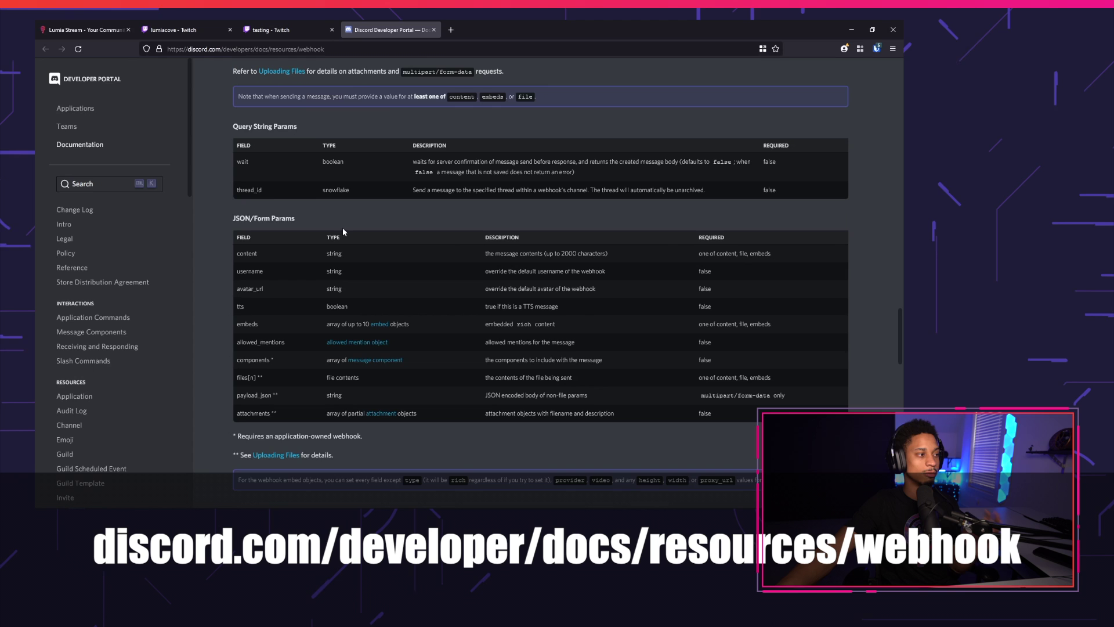
scroll(347, 263, up, 2)
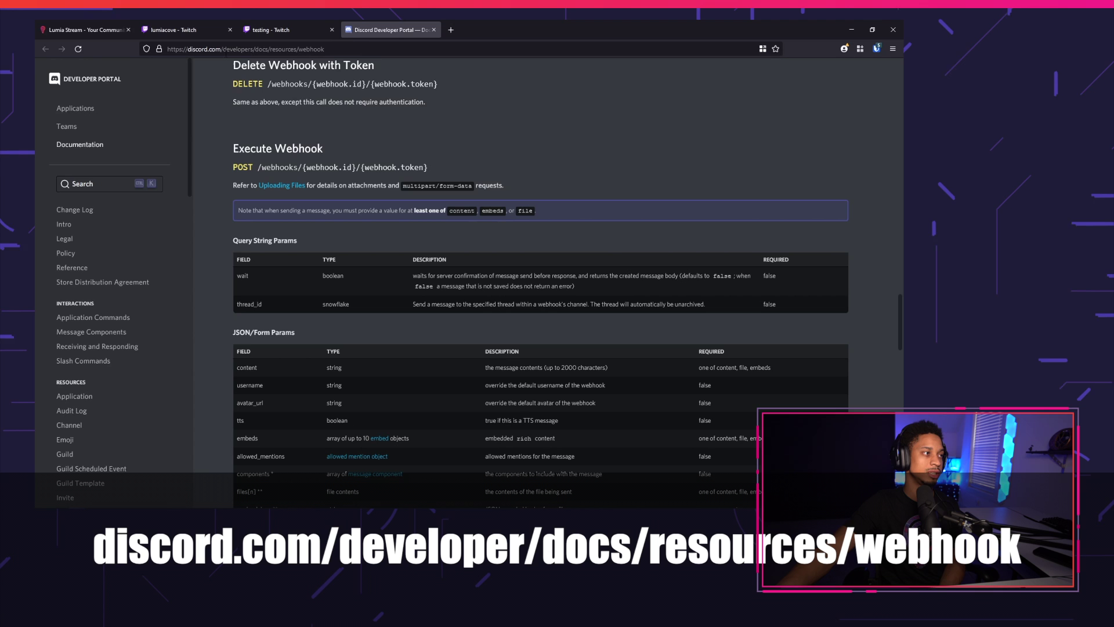
scroll(353, 157, down, 1)
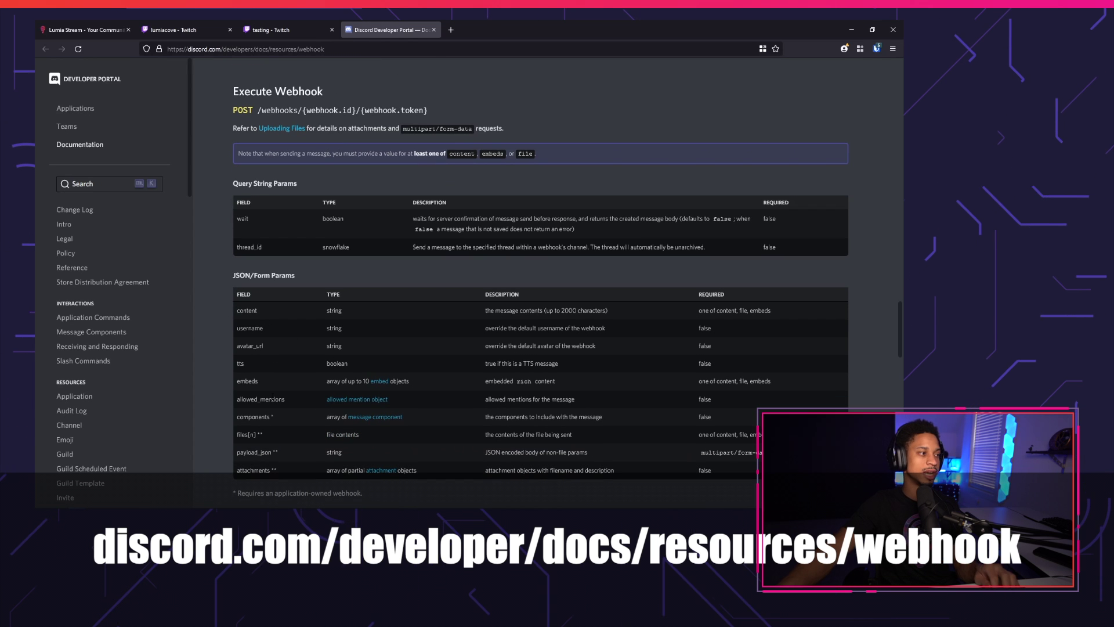
double_click(249, 346)
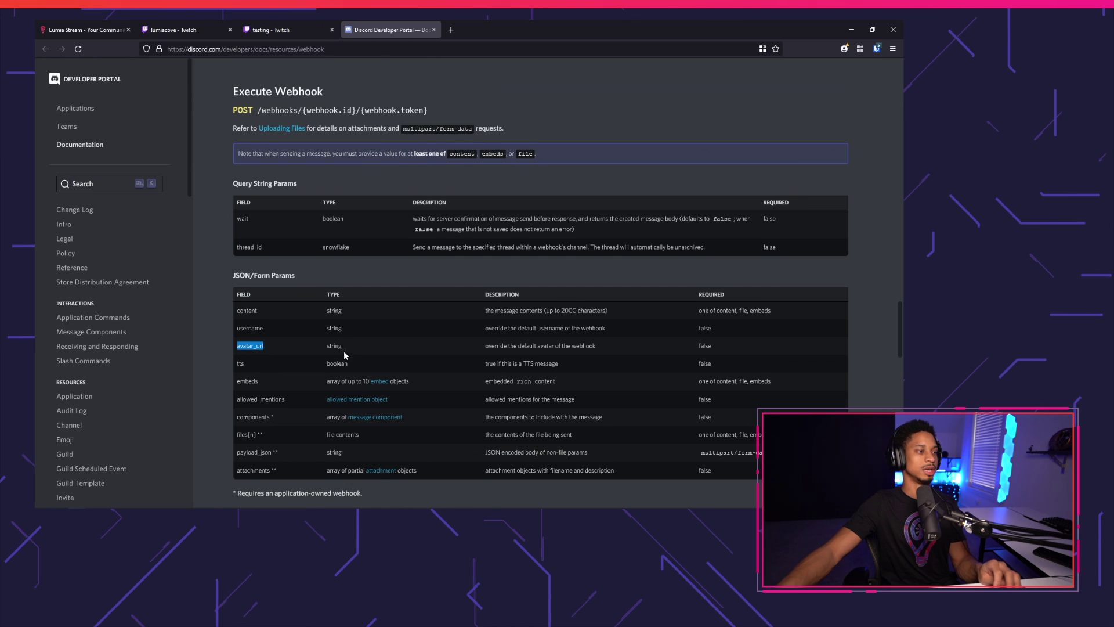
Bring Discord's test-hook channel back in front of the documentation
scroll(336, 337, down, 2)
scroll(337, 338, up, 2)
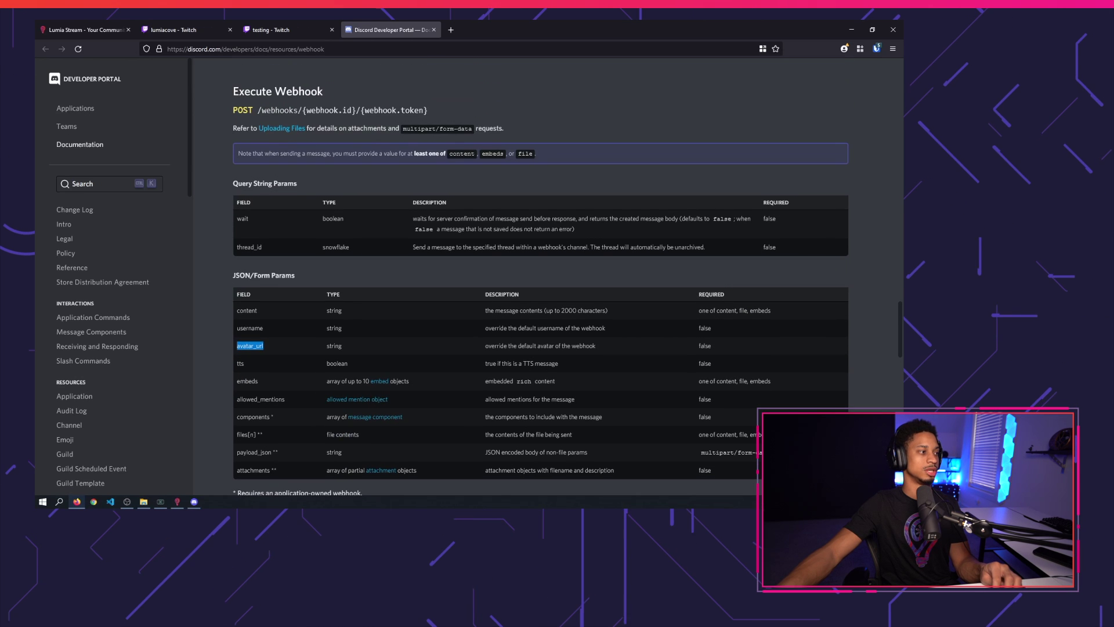
click(194, 503)
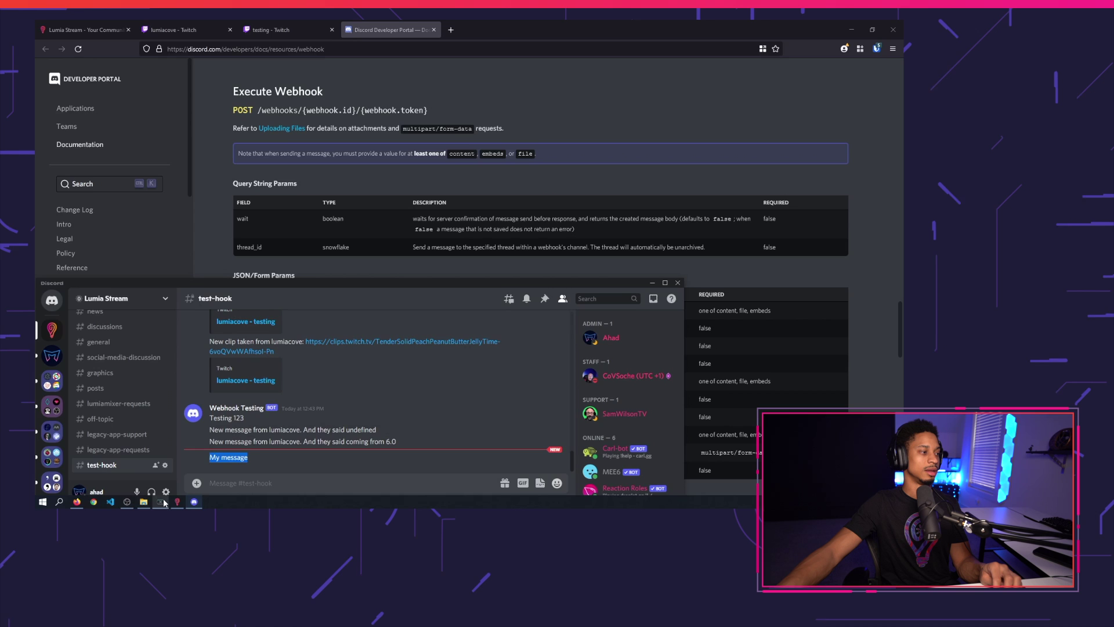
Add an avatar_url line with the value {{avatar}} to the webhook JSON
click(176, 503)
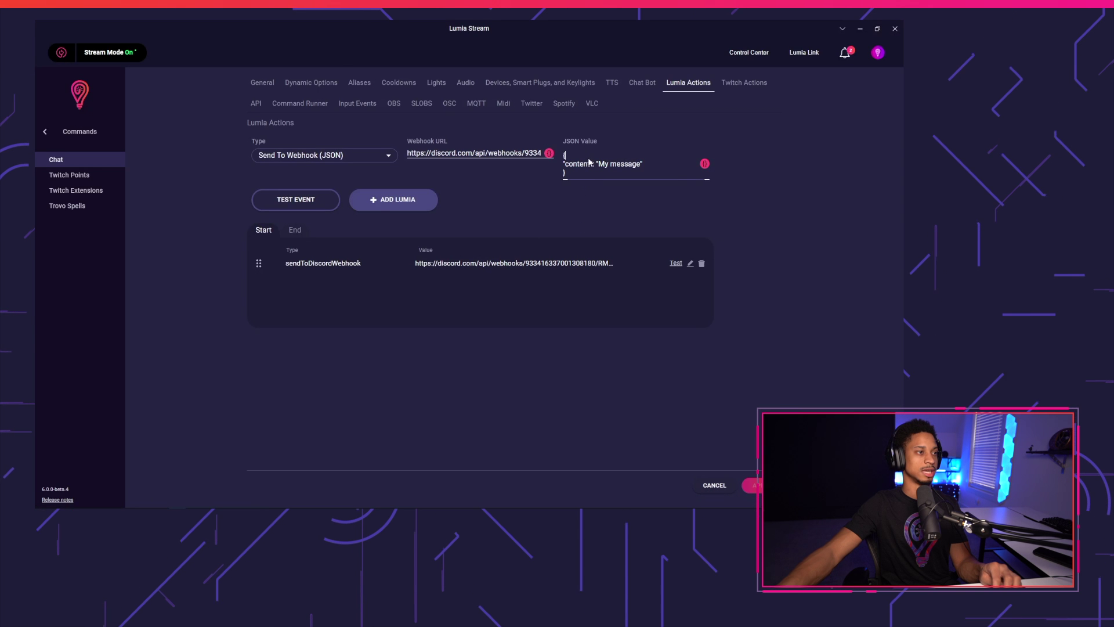
click(604, 150)
key(Return)
text("avatar_url)
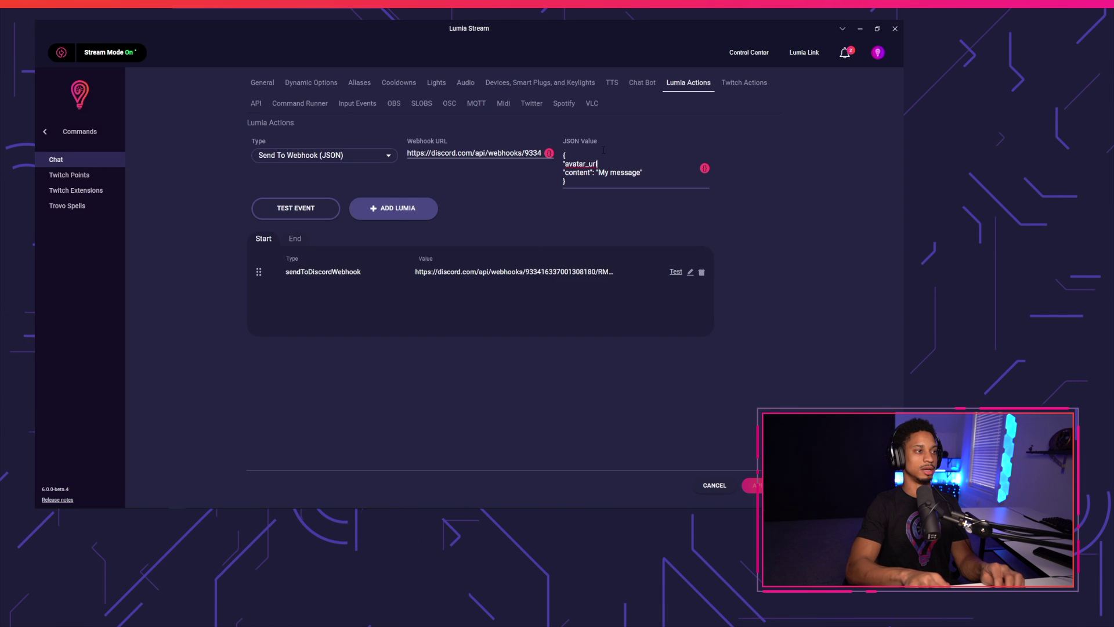
text(": "")
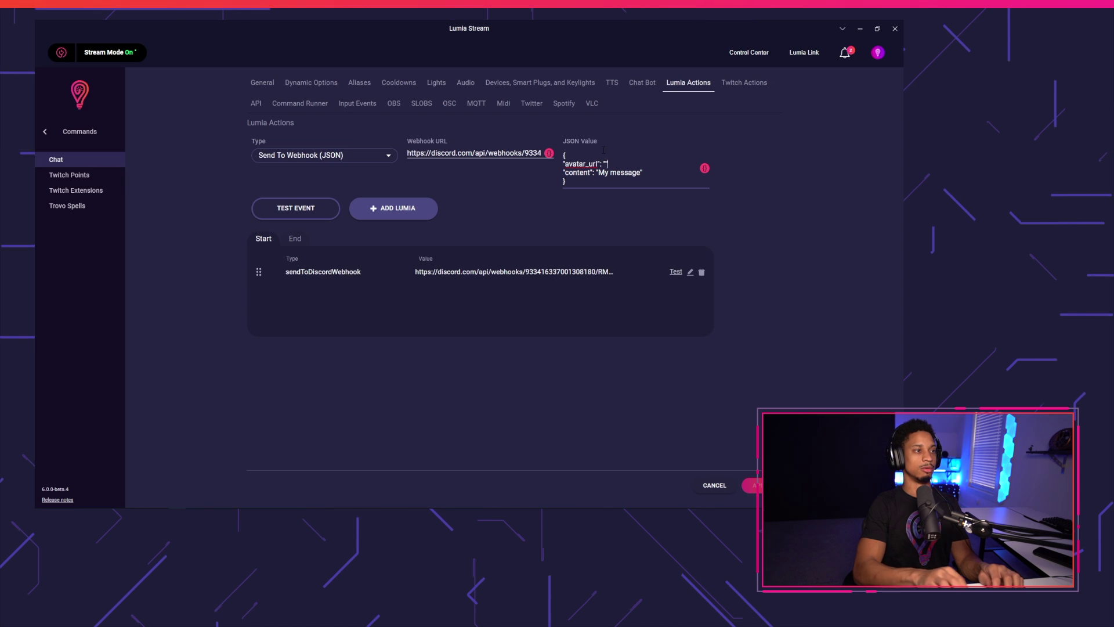
text(,)
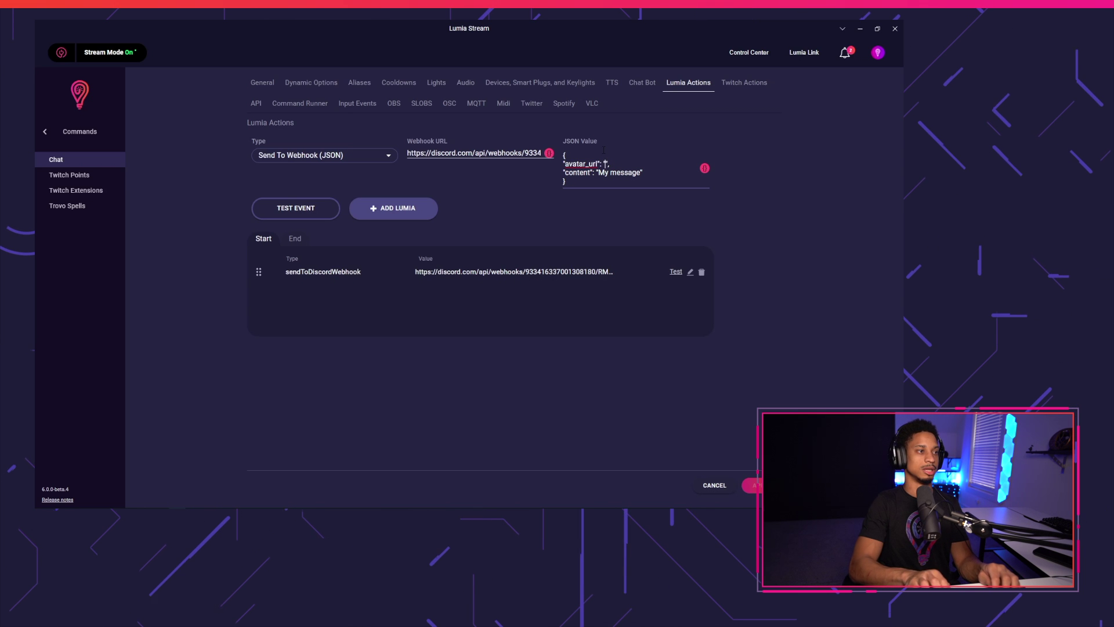
text({{)
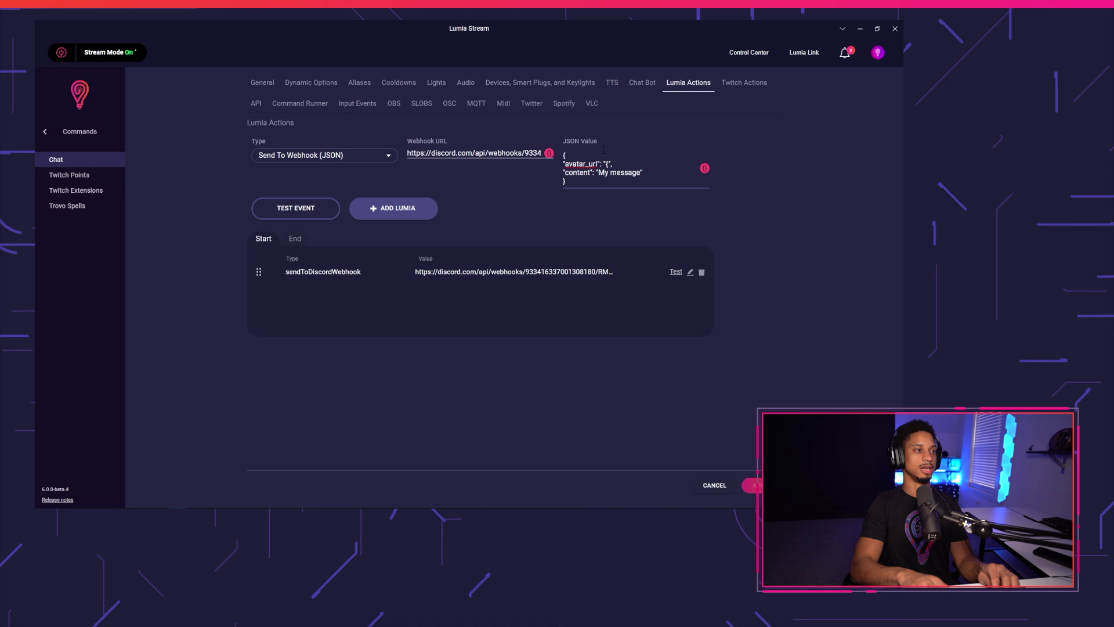
key(BackSpace)
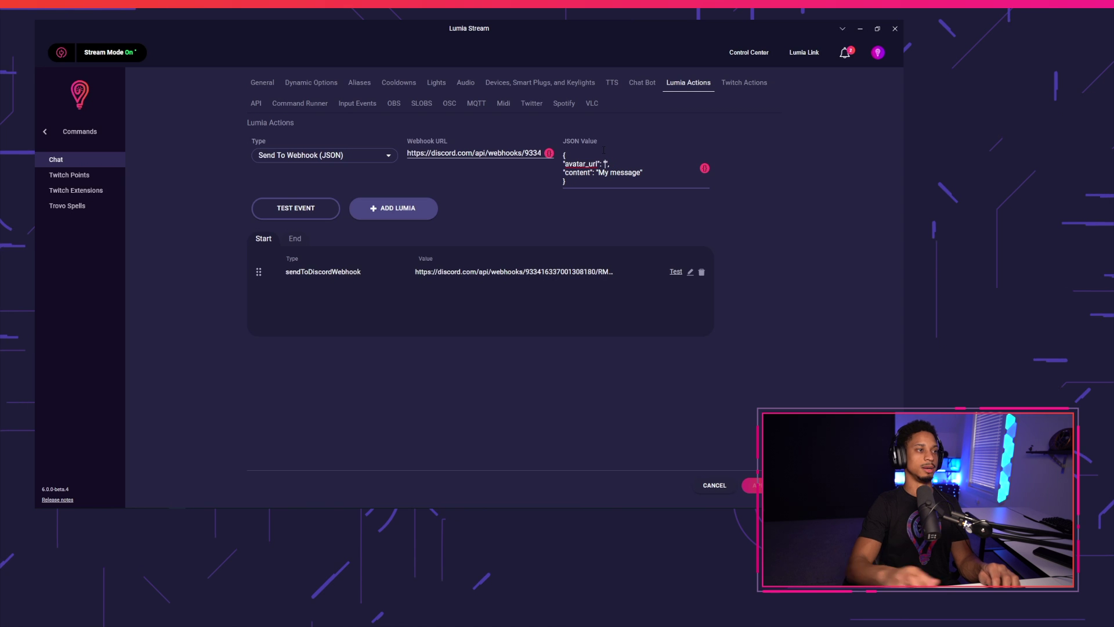
click(704, 169)
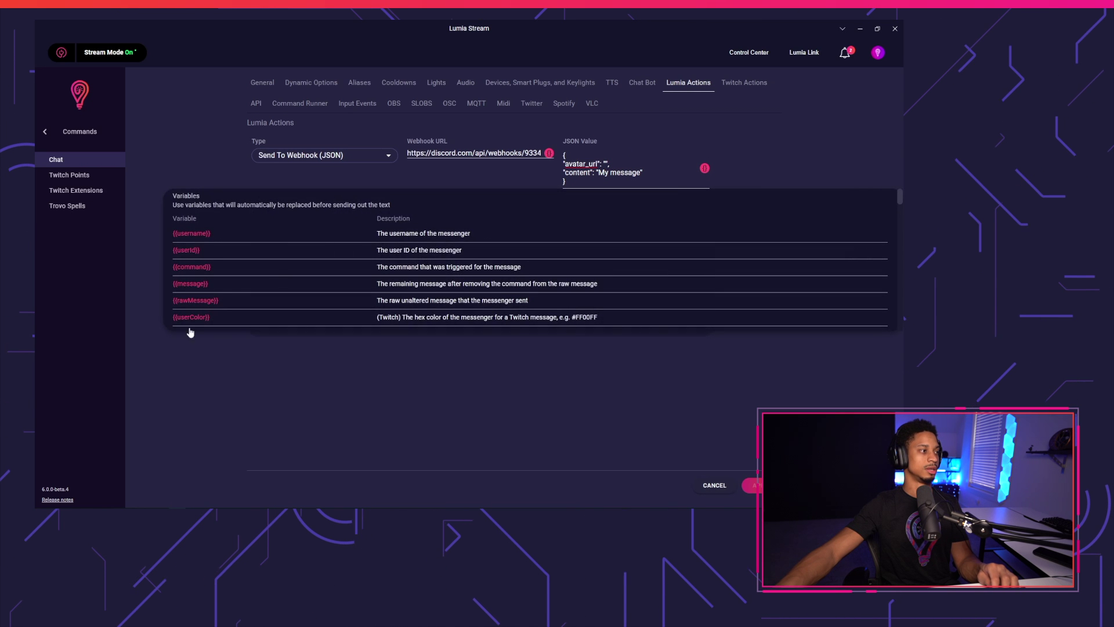
scroll(195, 302, down, 3)
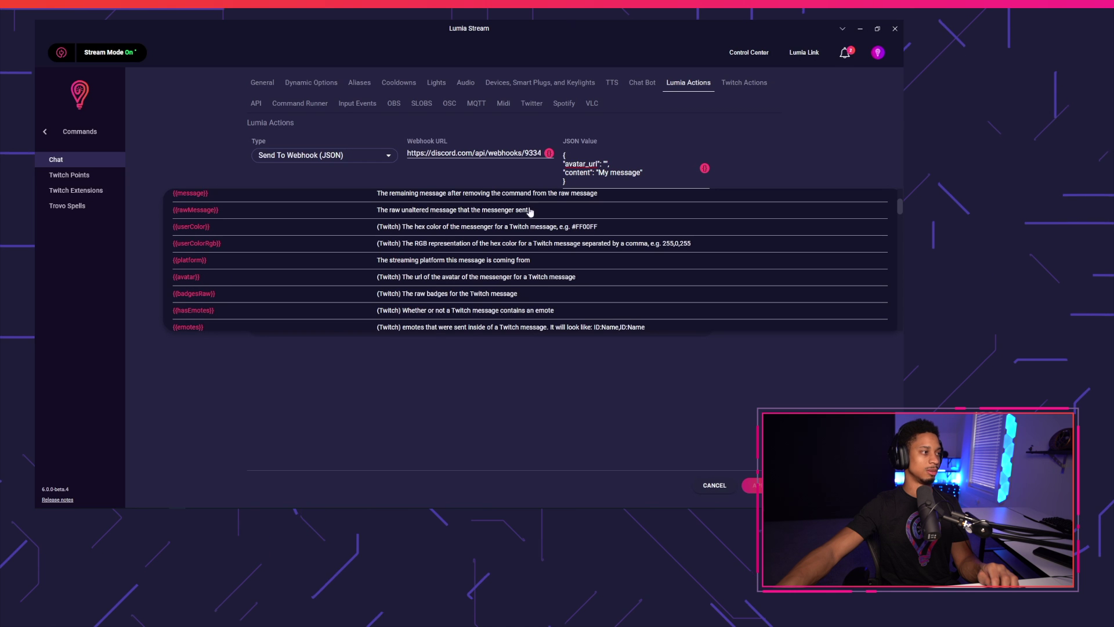
text({{avat)
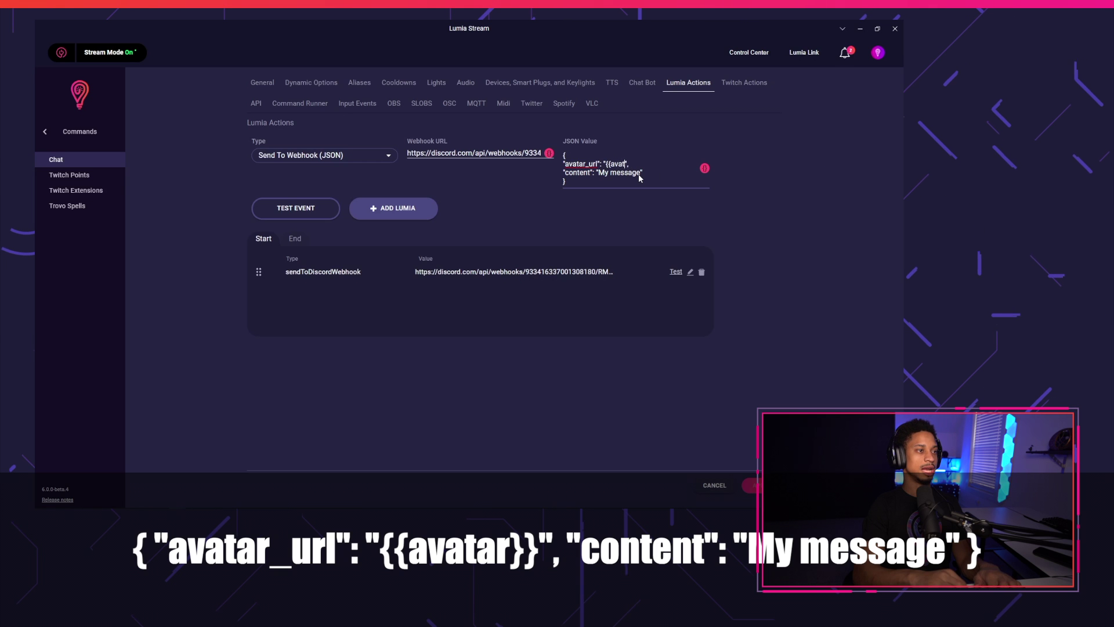
text(ar}})
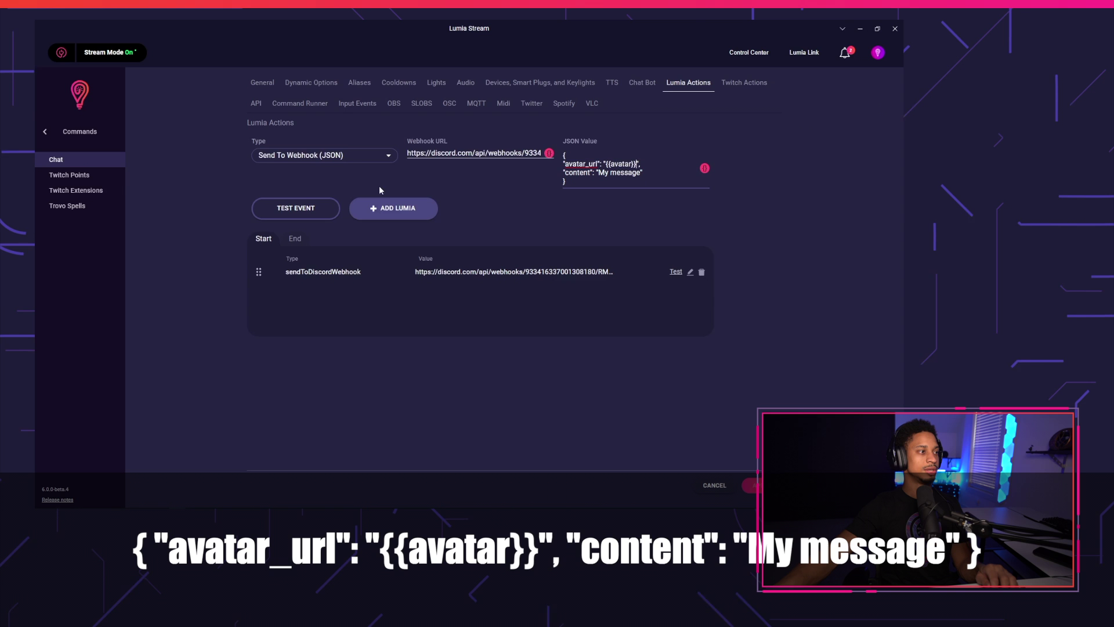
Add the JSON webhook action, delete the old sendToDiscordWebhook action, and save the command
click(395, 207)
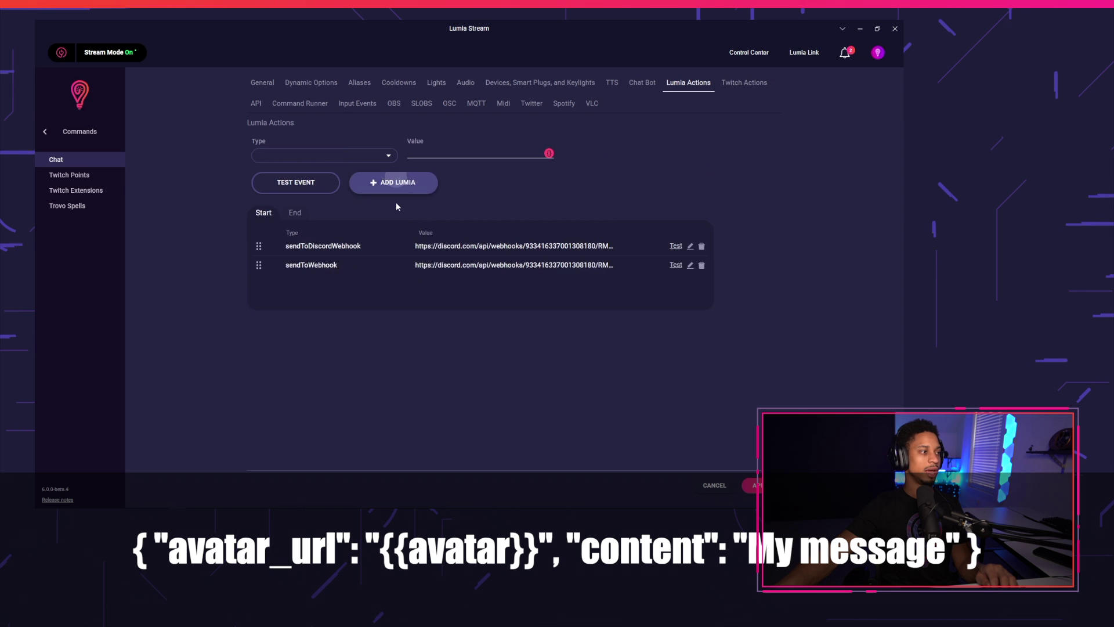
click(702, 246)
click(753, 485)
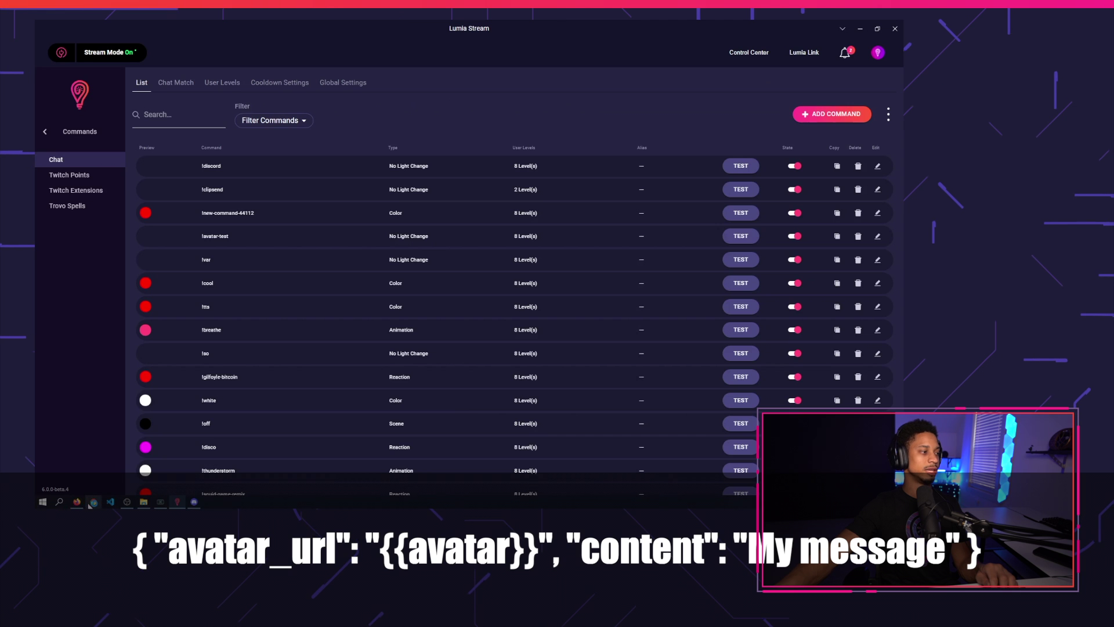
Check the lumiacove Twitch page and Discord test-hook, then return to the Embed Object docs
click(78, 501)
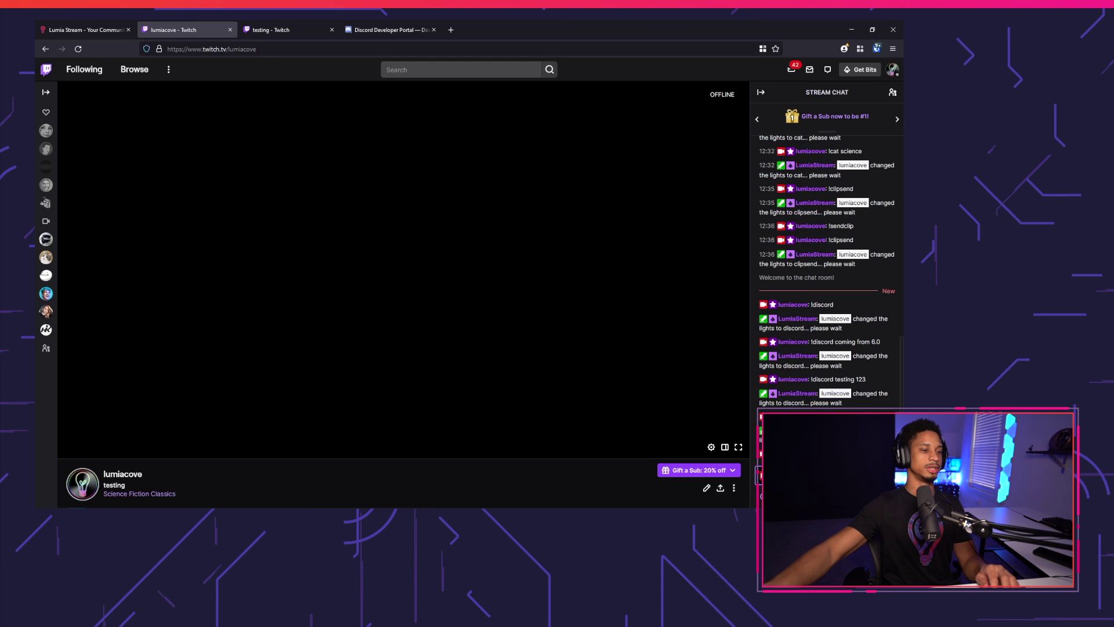
click(194, 501)
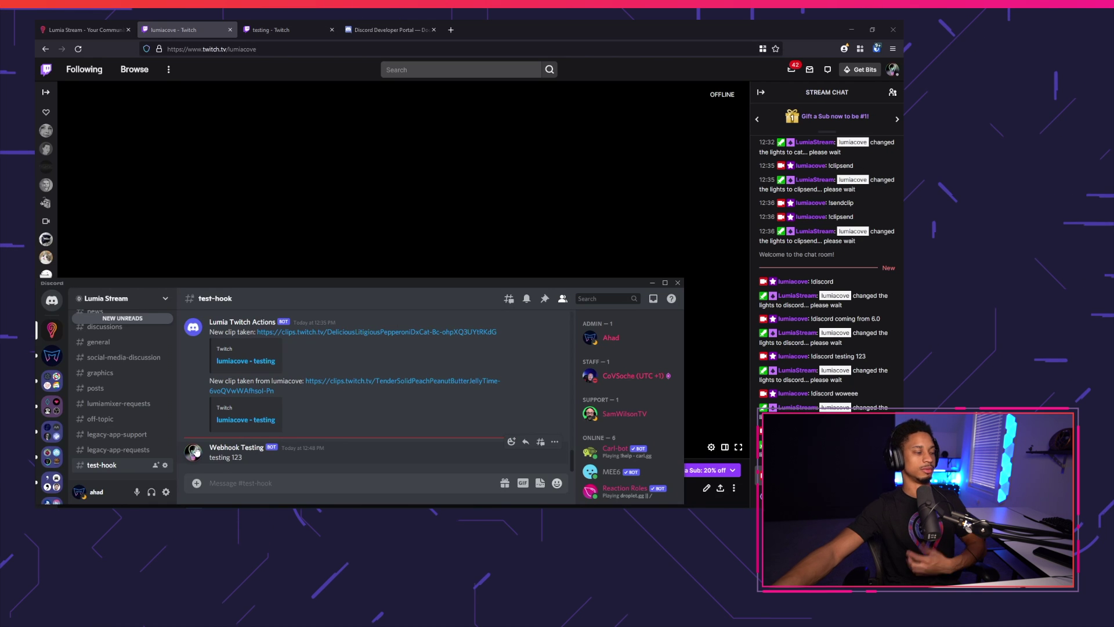
mouse_move(181, 505)
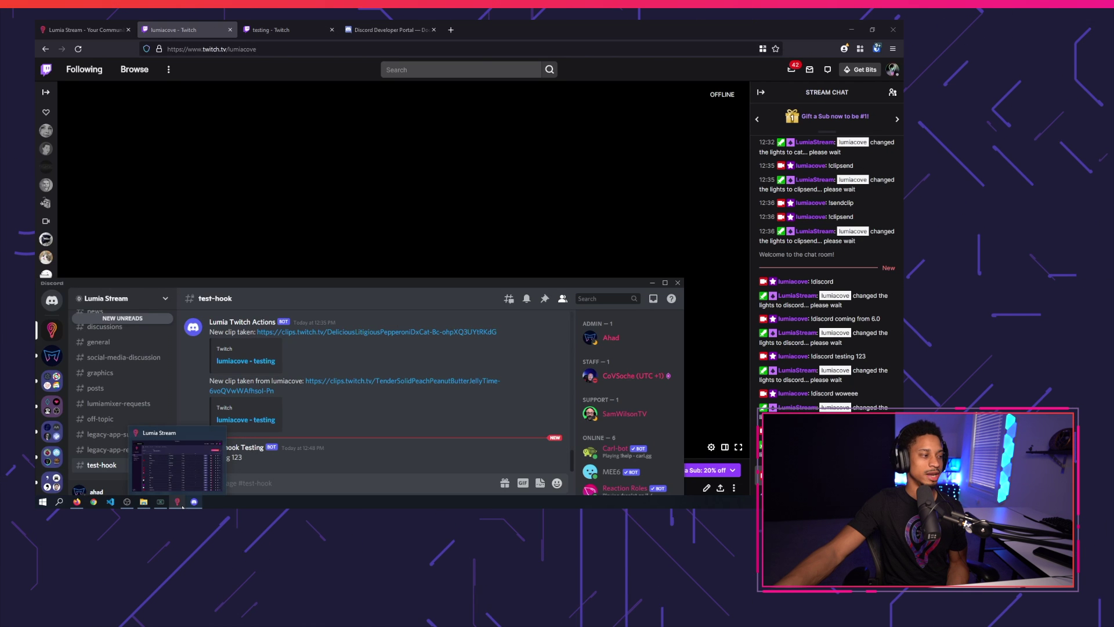
click(388, 35)
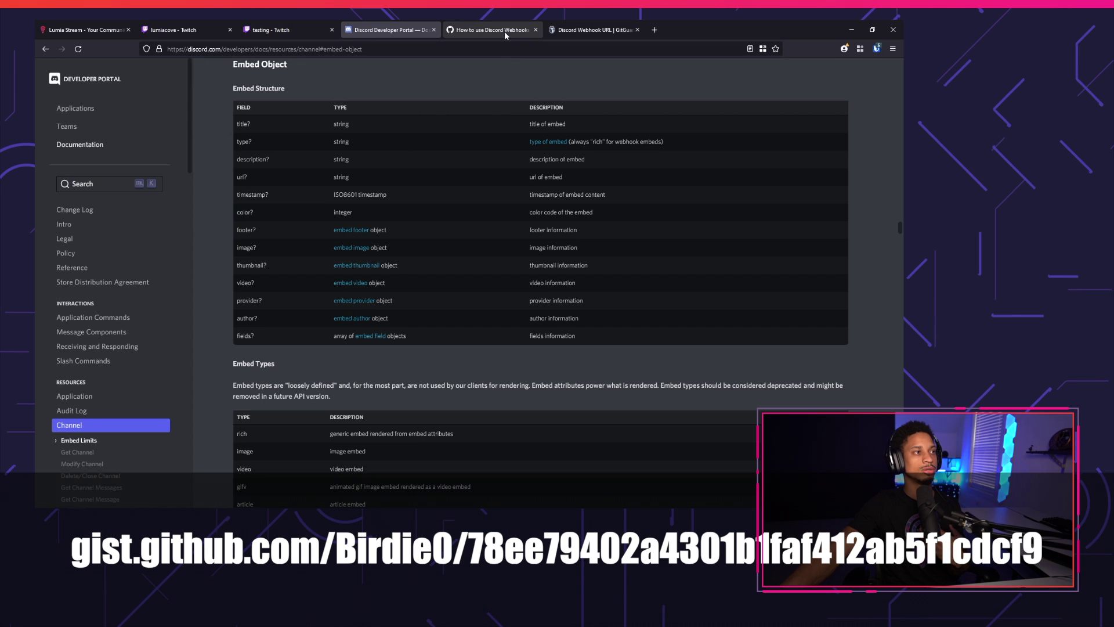
Browse the How to use Discord Webhooks gist
click(503, 31)
scroll(499, 116, up, 3)
scroll(498, 160, up, 1)
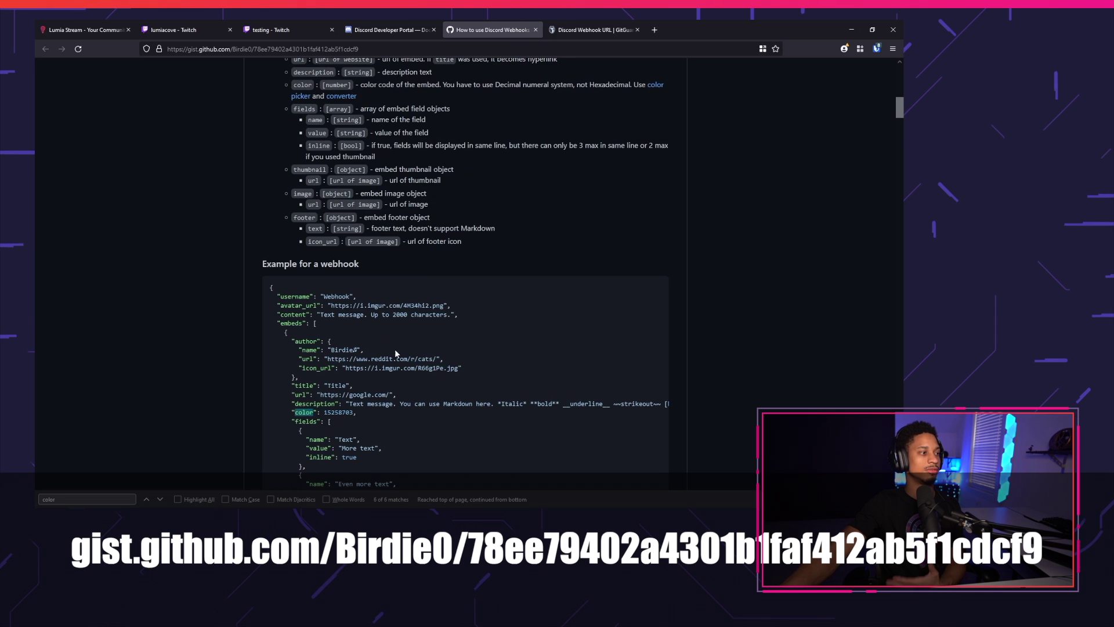
scroll(395, 336, up, 10)
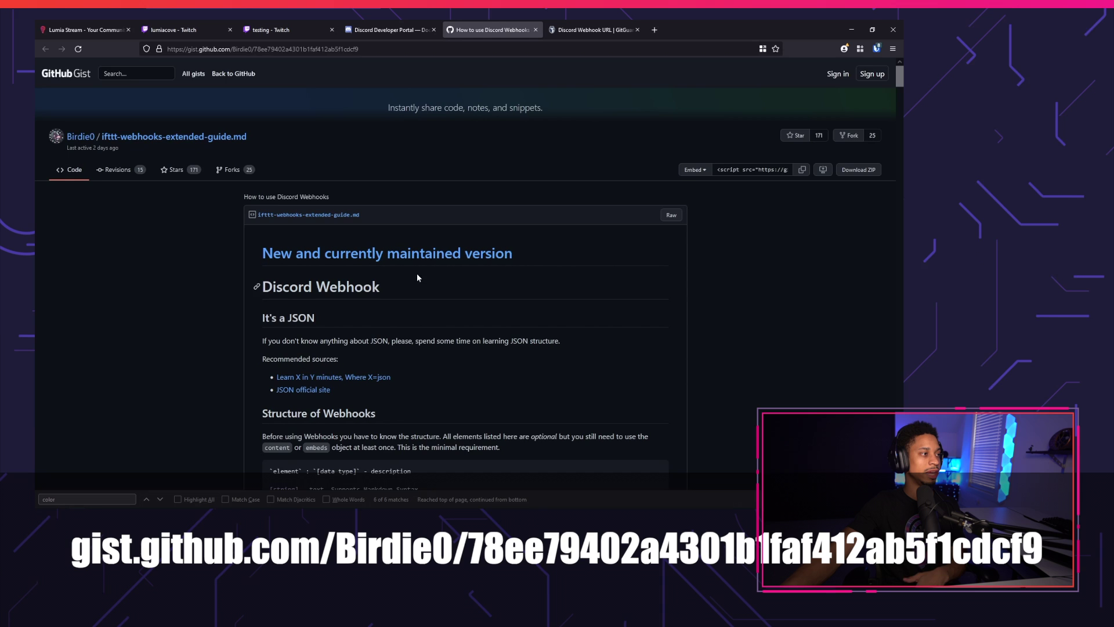
scroll(417, 274, down, 7)
scroll(447, 293, up, 2)
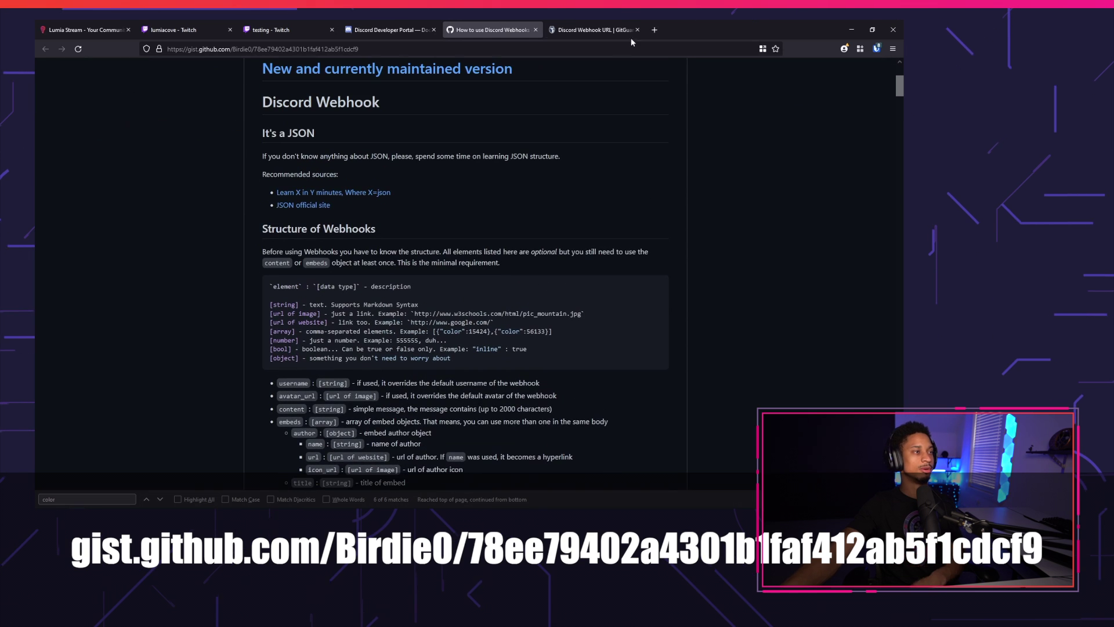
scroll(583, 207, up, 5)
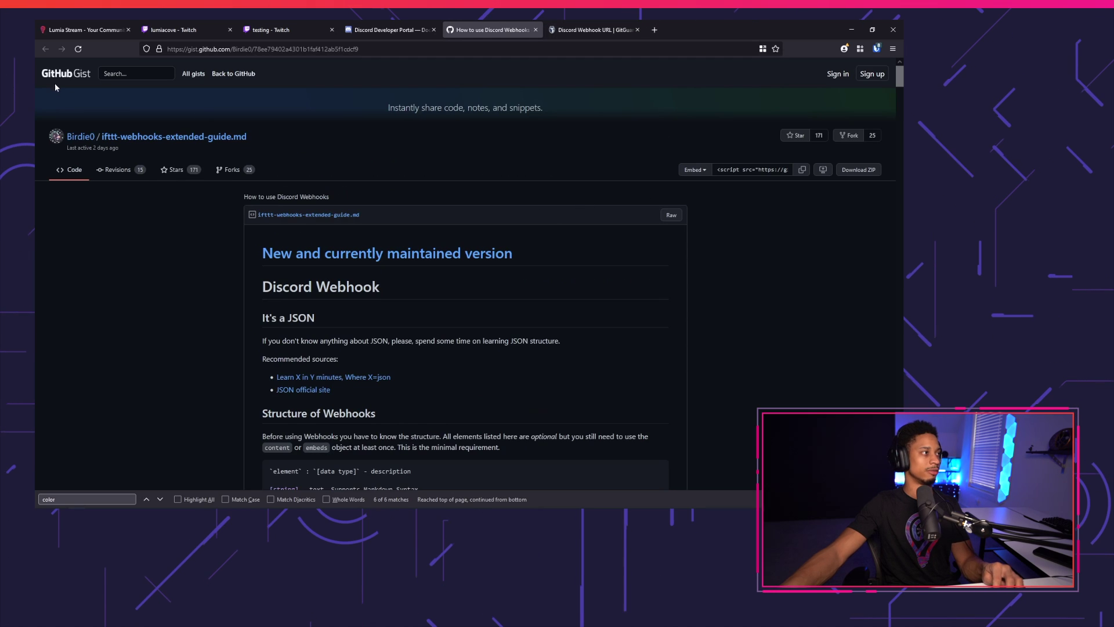
Open GitHub Gist home in a new tab and select the Spotify embed JSON example
middle_click(66, 73)
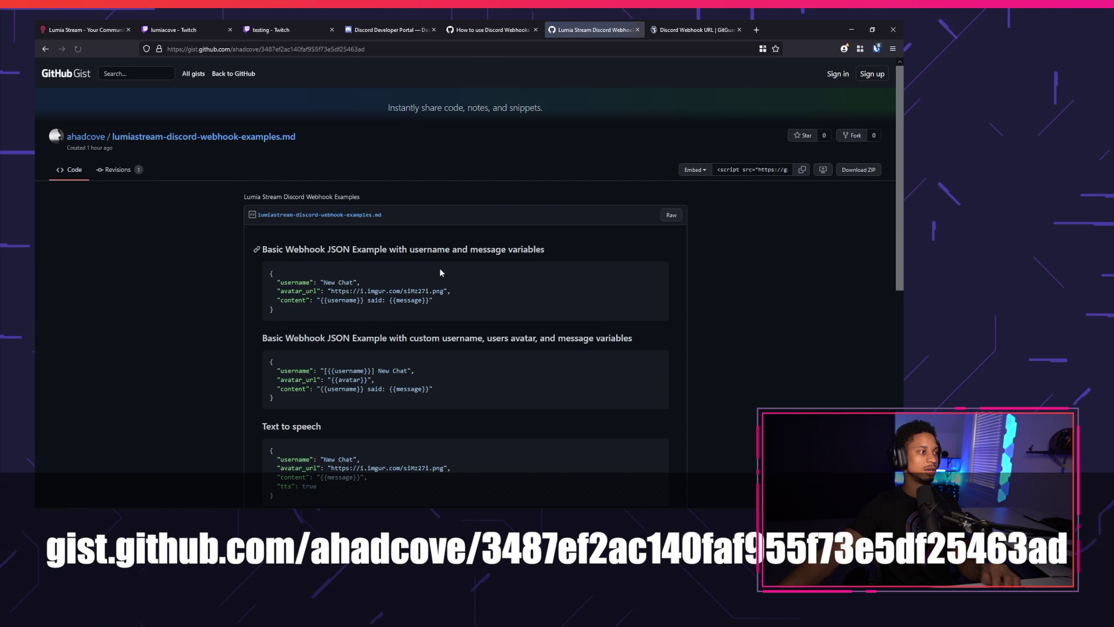
scroll(443, 290, down, 5)
scroll(453, 283, down, 2)
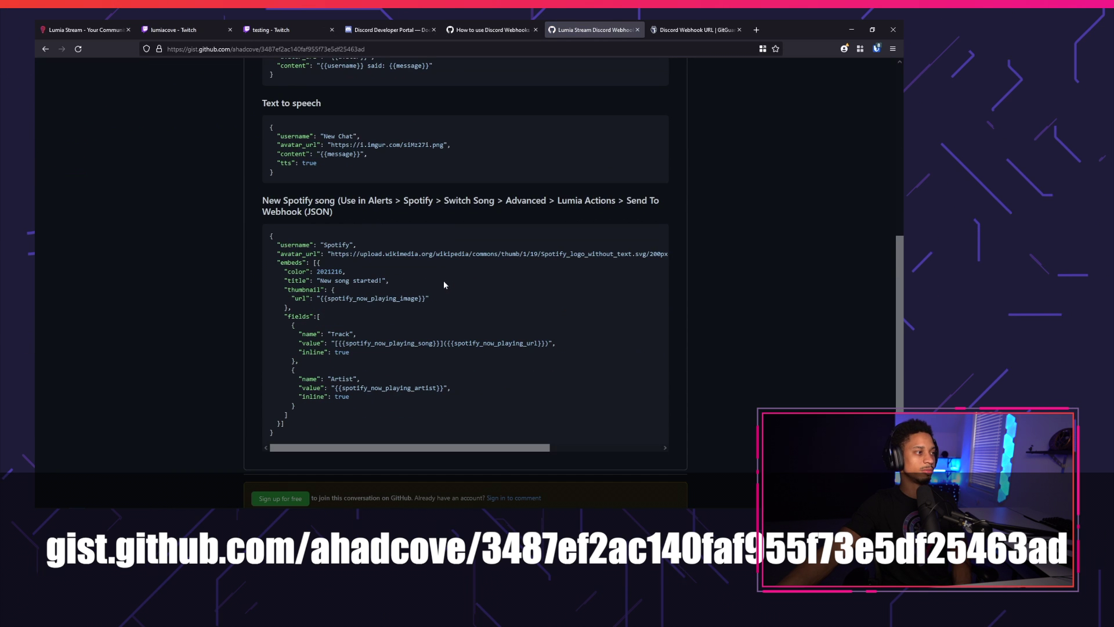
scroll(594, 248, up, 5)
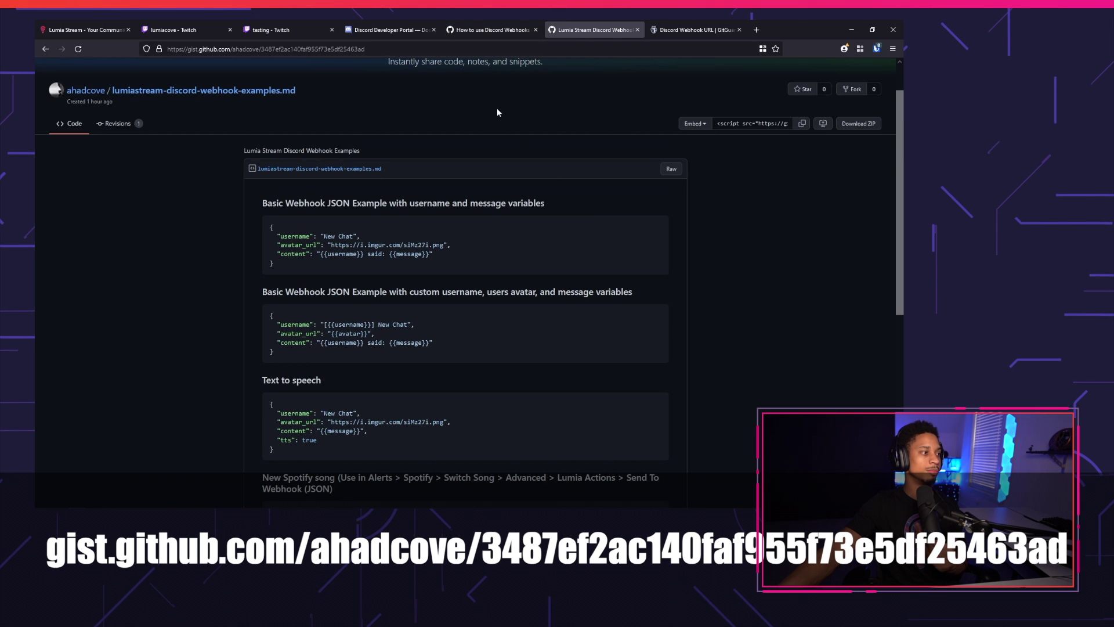
scroll(375, 287, down, 4)
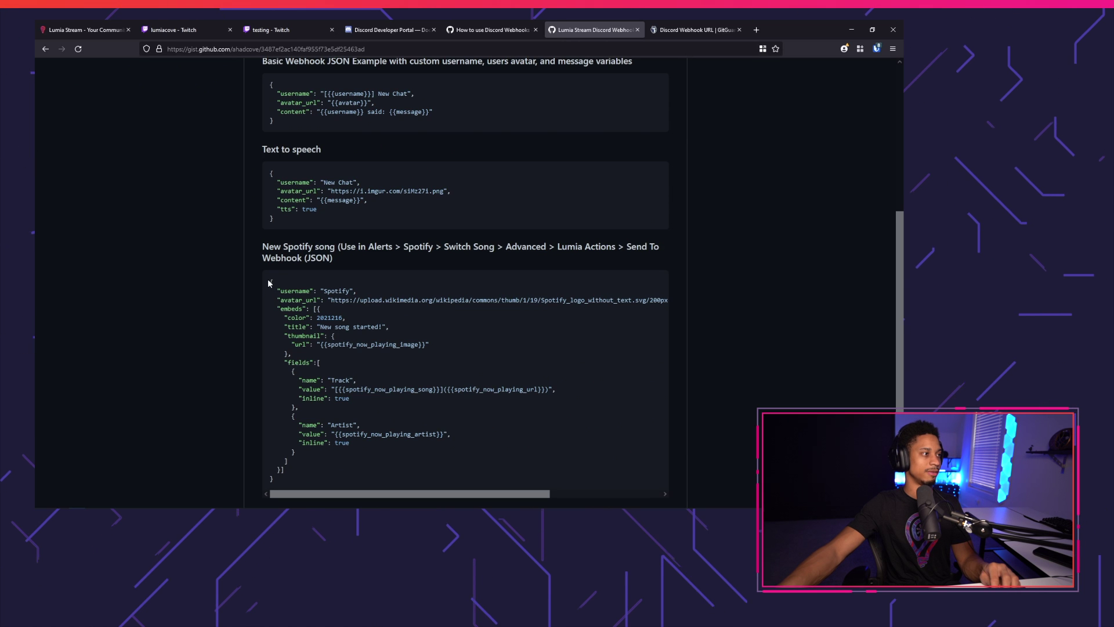
scroll(286, 294, up, 2)
scroll(286, 294, down, 4)
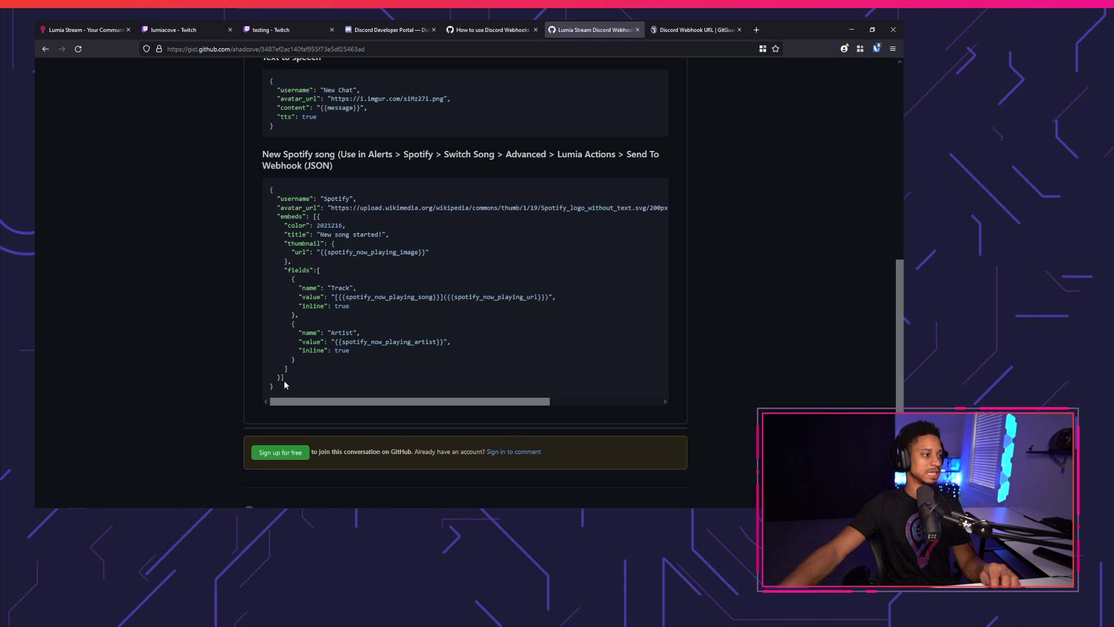
drag(278, 390, 268, 194)
Replace the sendToWebhook JSON Value with the Spotify embed example, username set to {{username}}
key(alt+Tab)
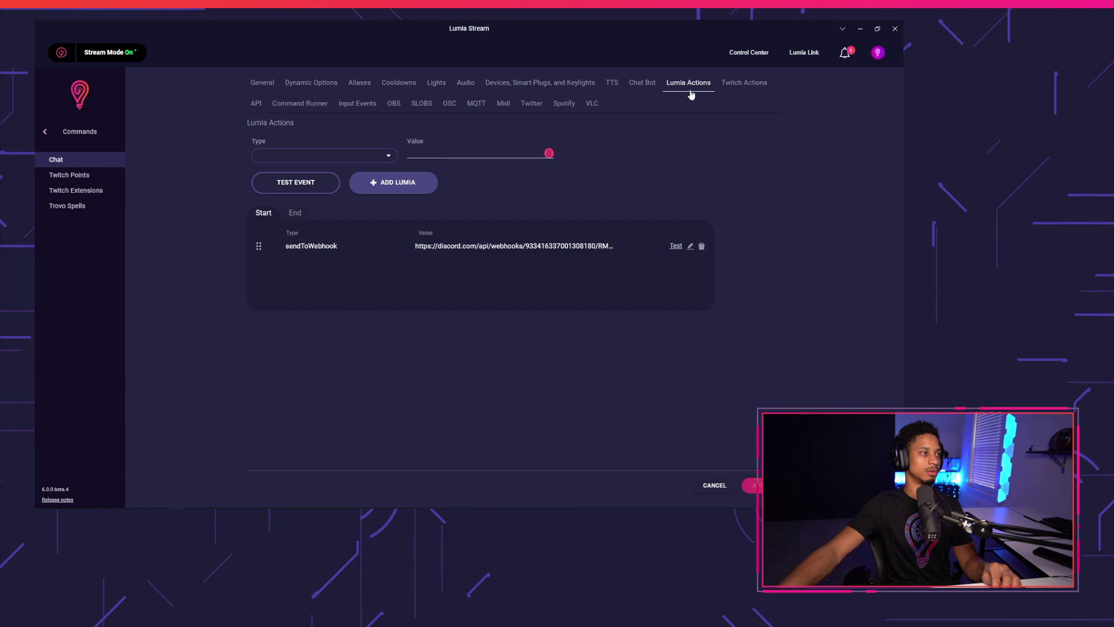
click(690, 246)
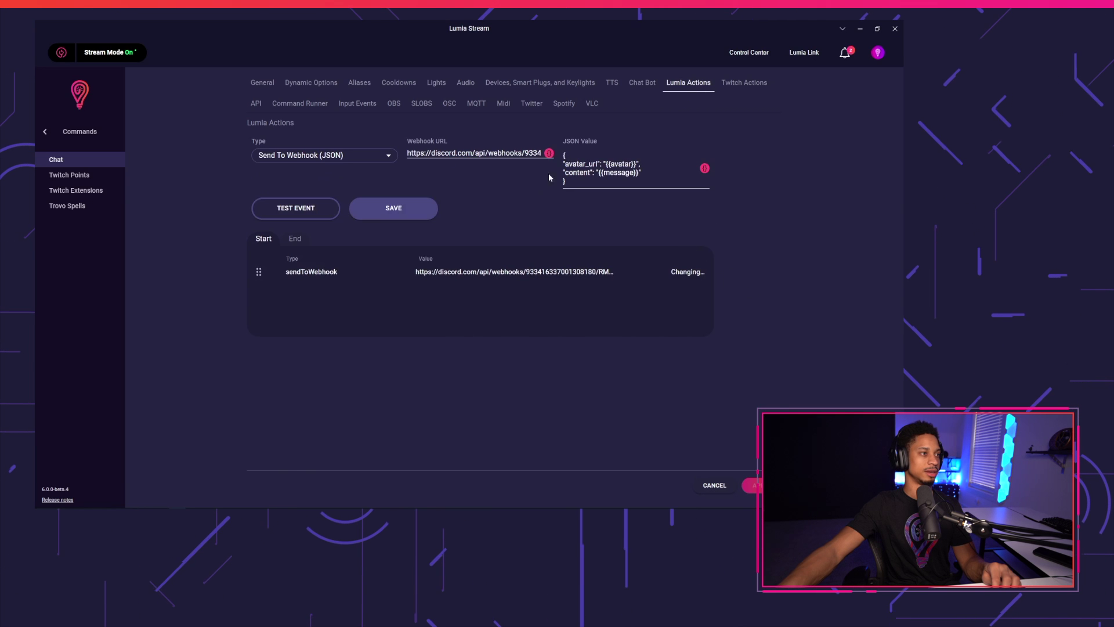
click(604, 174)
key(ctrl+a)
key(ctrl+v)
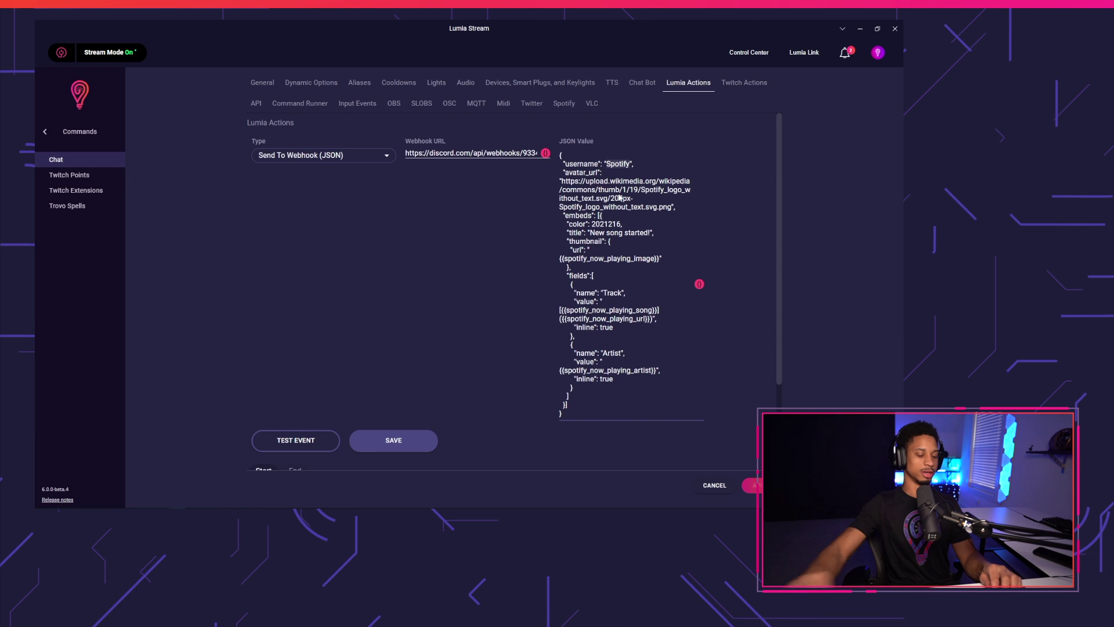
text(username}})
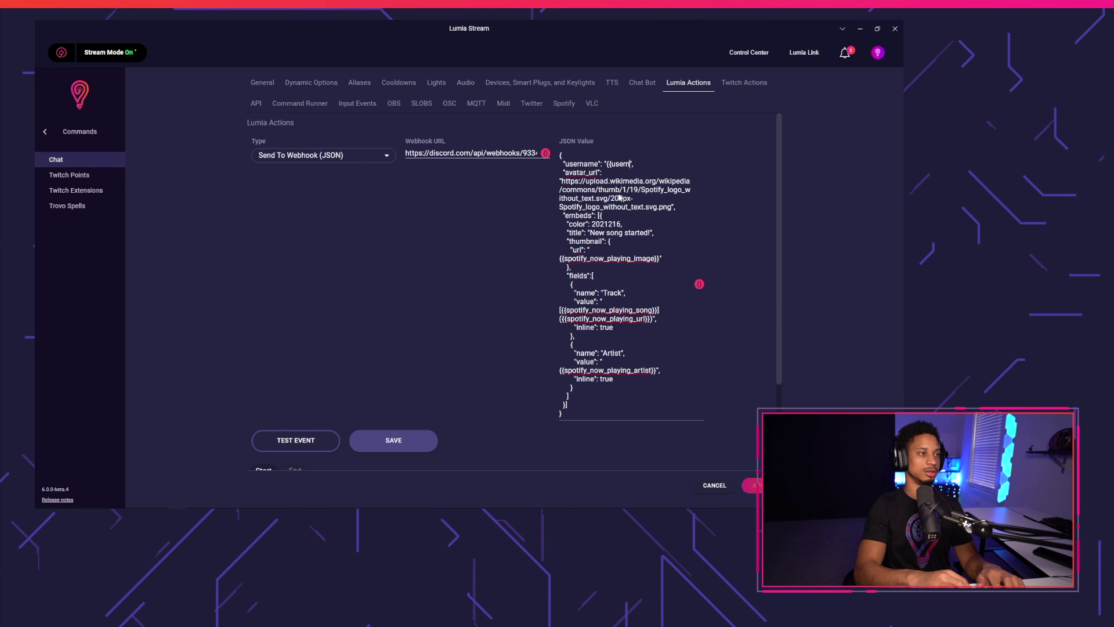
Set avatar_url to {{avatar}} and remove the Spotify 'New song' wording from the embed title
key(Down)
key(Down)
key(Down)
key(Down)
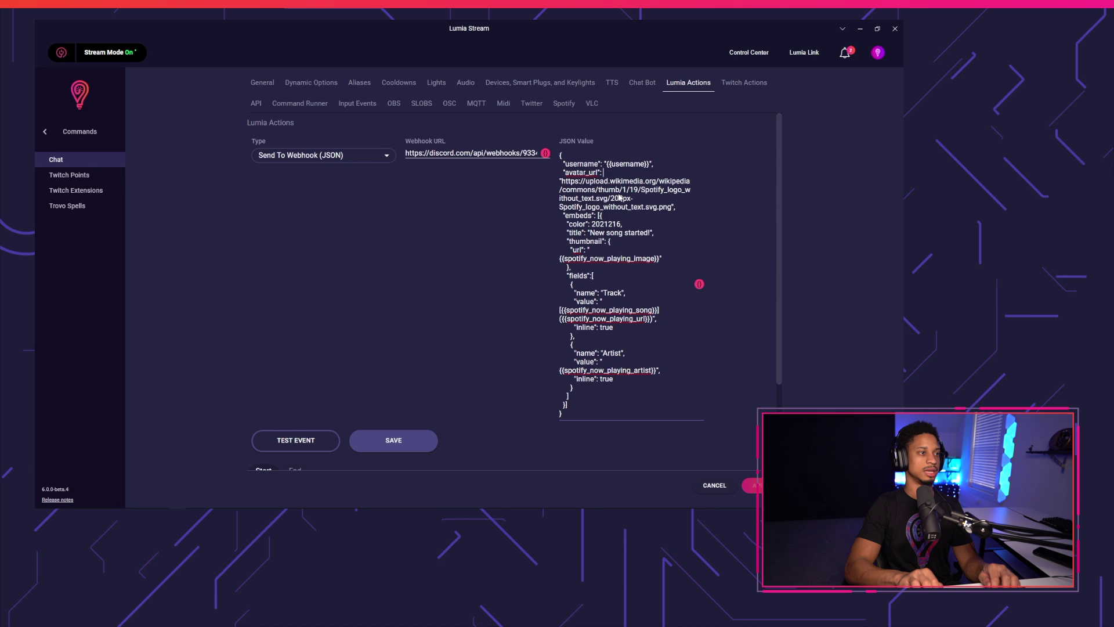
key(Down)
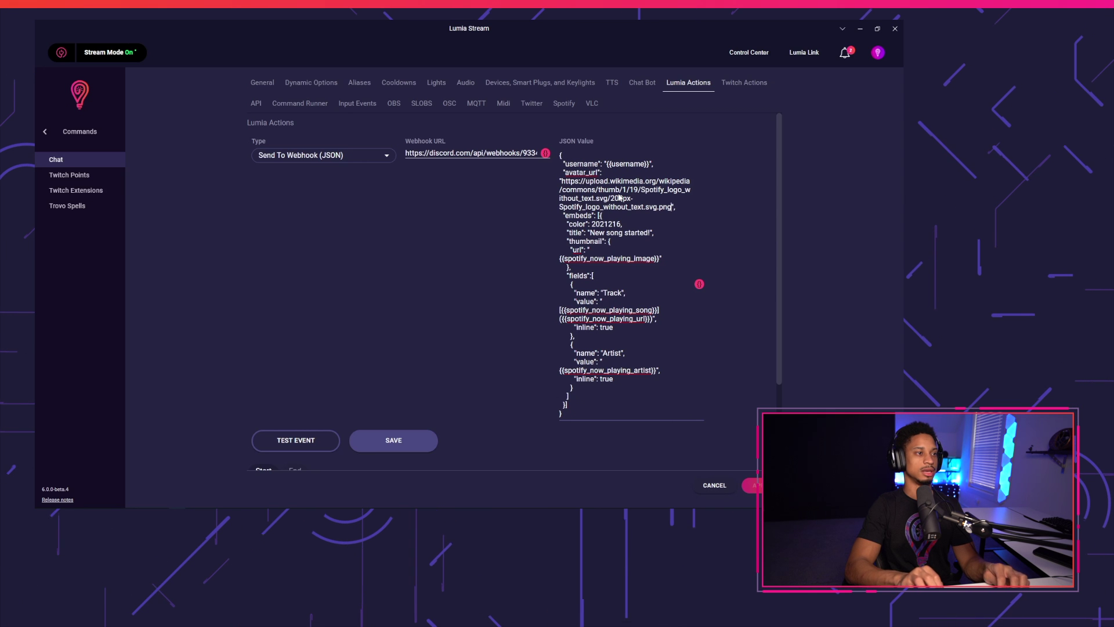
key(shift+Home)
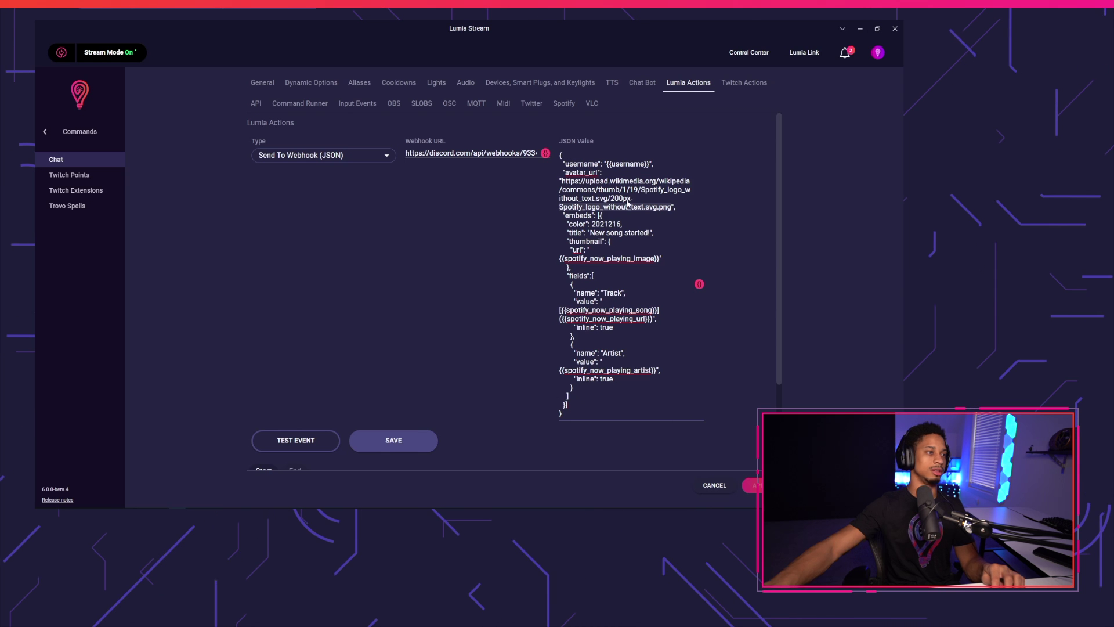
text({{avatar}})
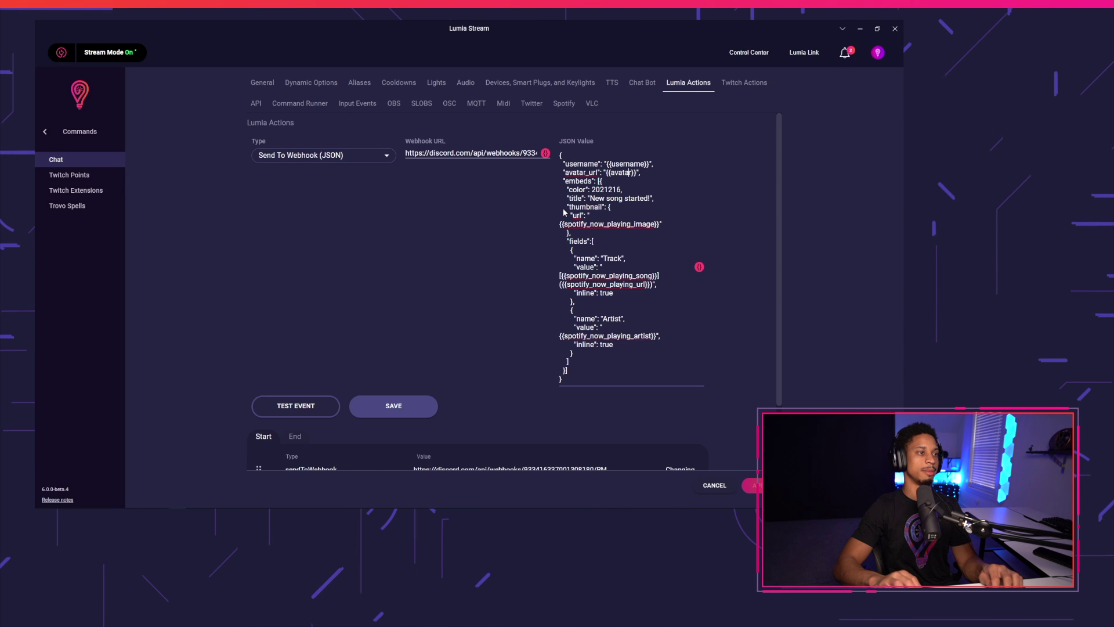
key(Down)
key(Down)
key(Left)
key(Left)
key(Left)
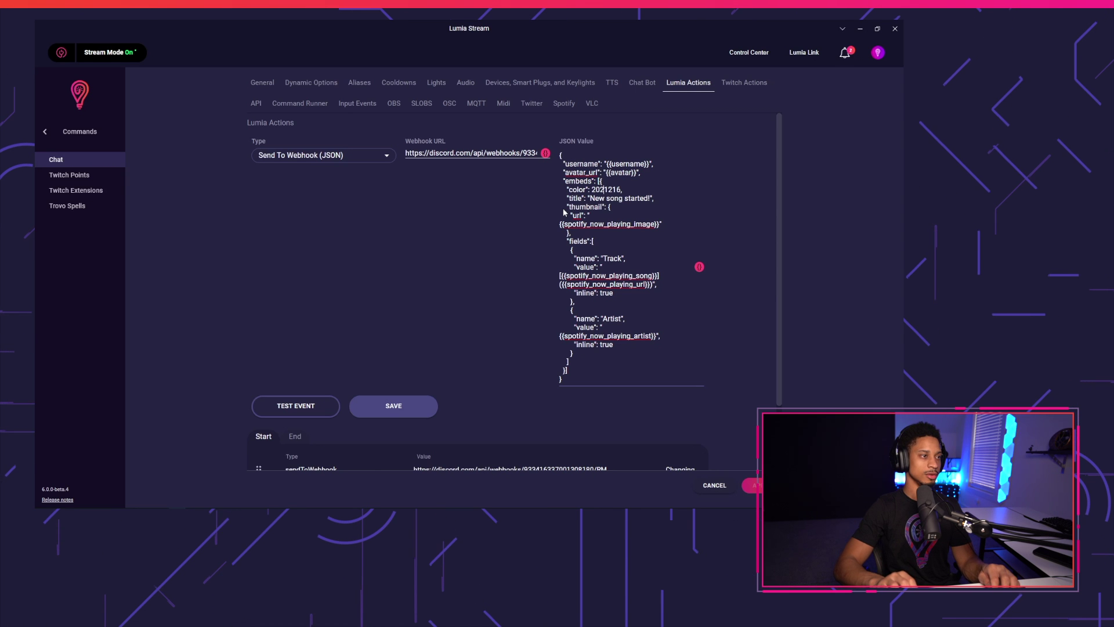
key(Down)
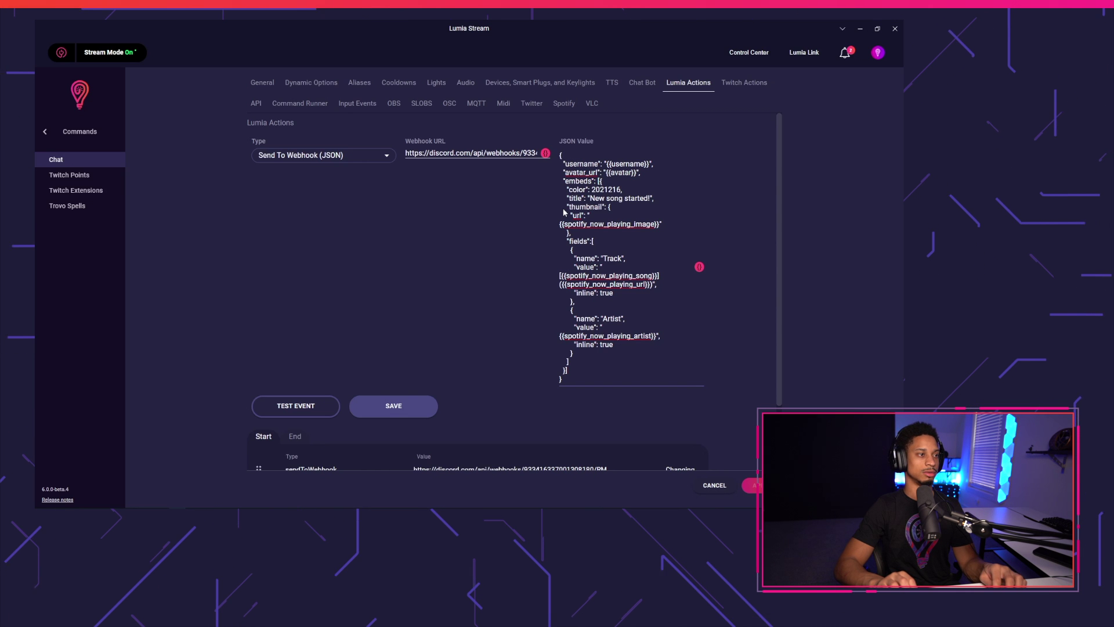
key(ctrl+shift+Right)
key(ctrl+shift+Right)
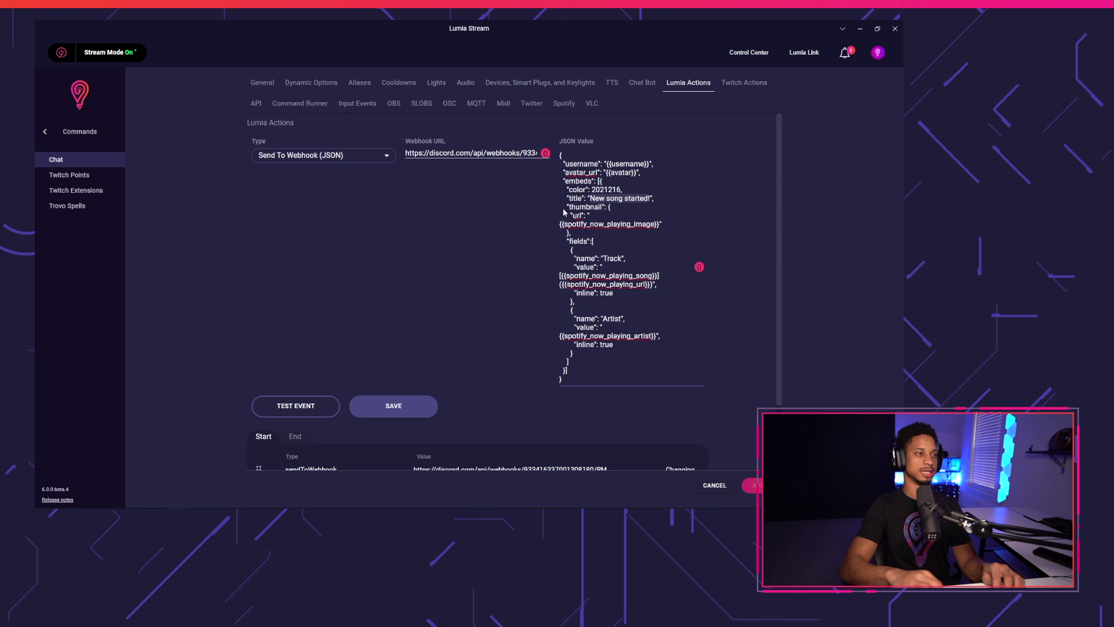
key(BackSpace)
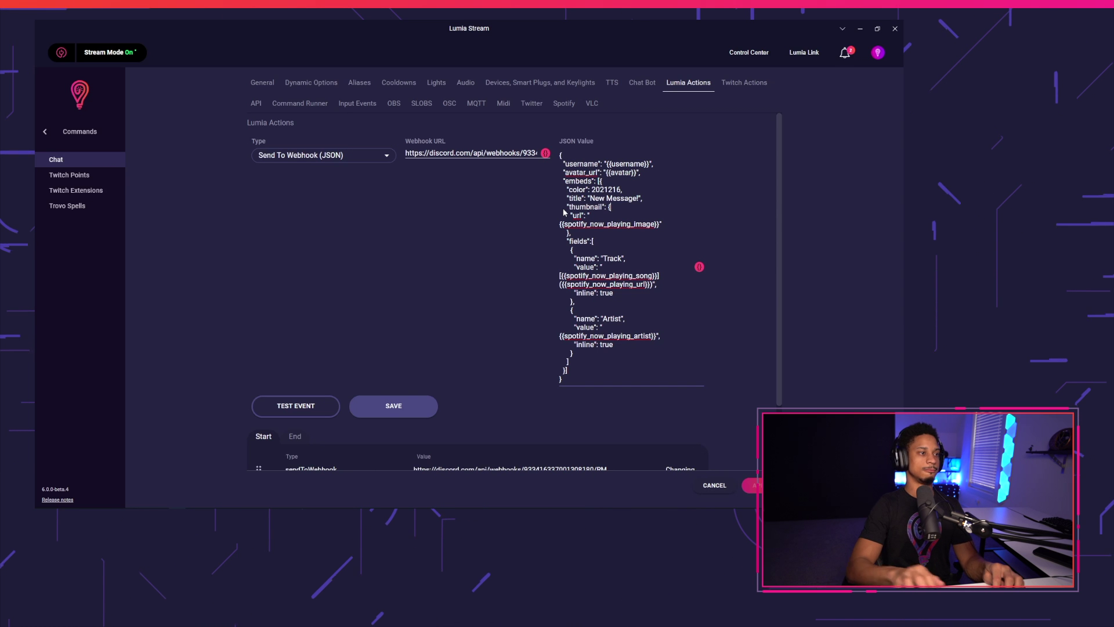
Swap the thumbnail and fields blocks for a Text field valued {{message}}, then save the action and command
drag(563, 207, 566, 360)
key(BackSpace)
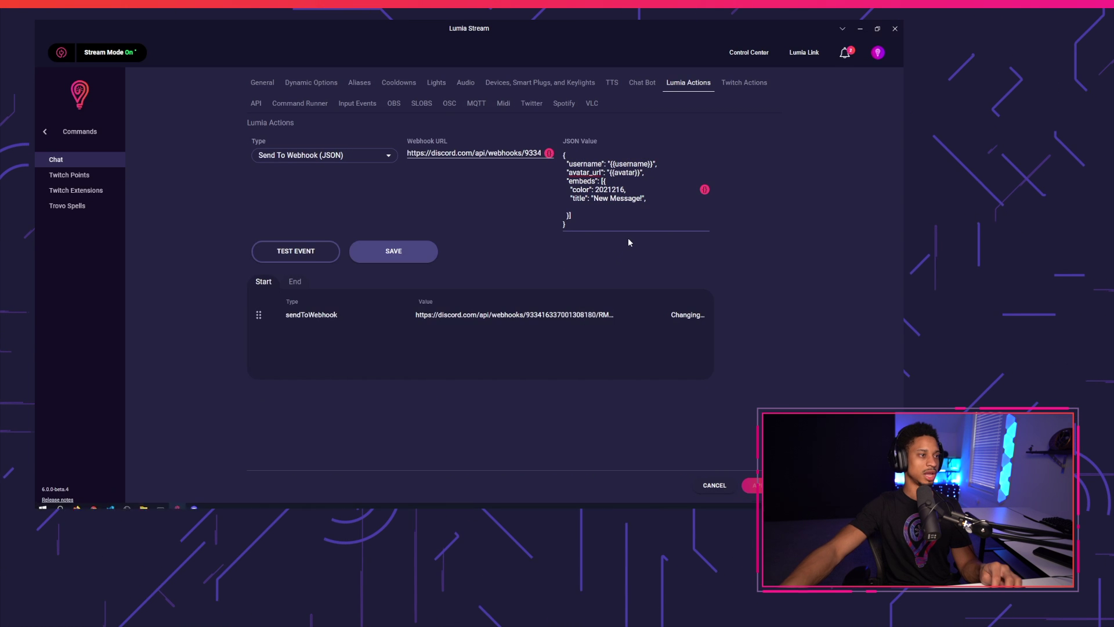
text("fields": [   {     "name": "Text",     "value": "More text",     "inline": true   })
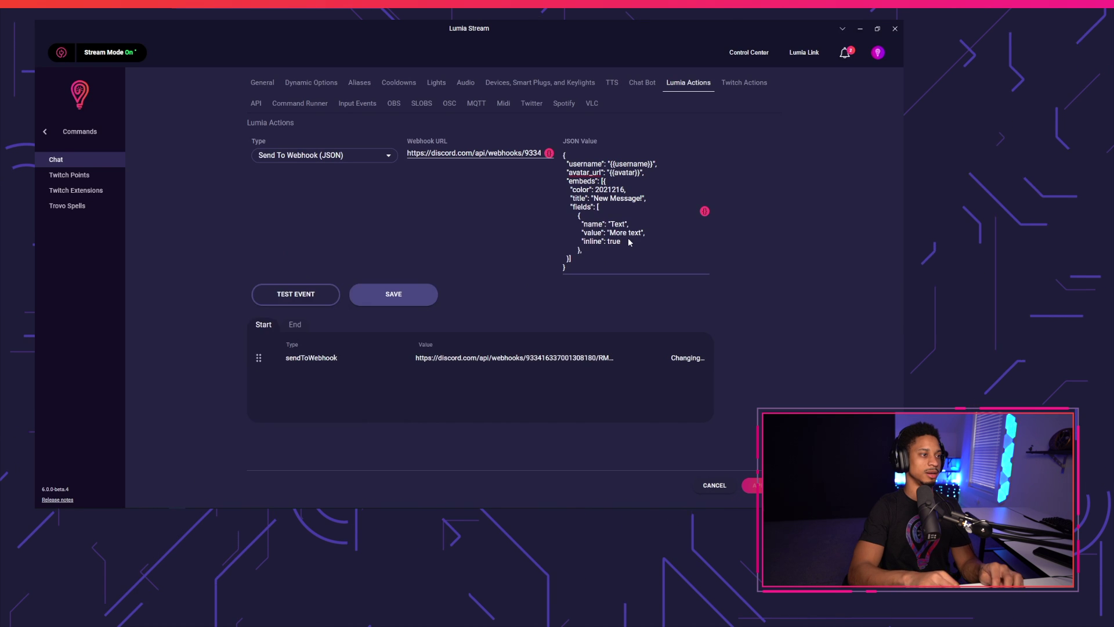
key(Return)
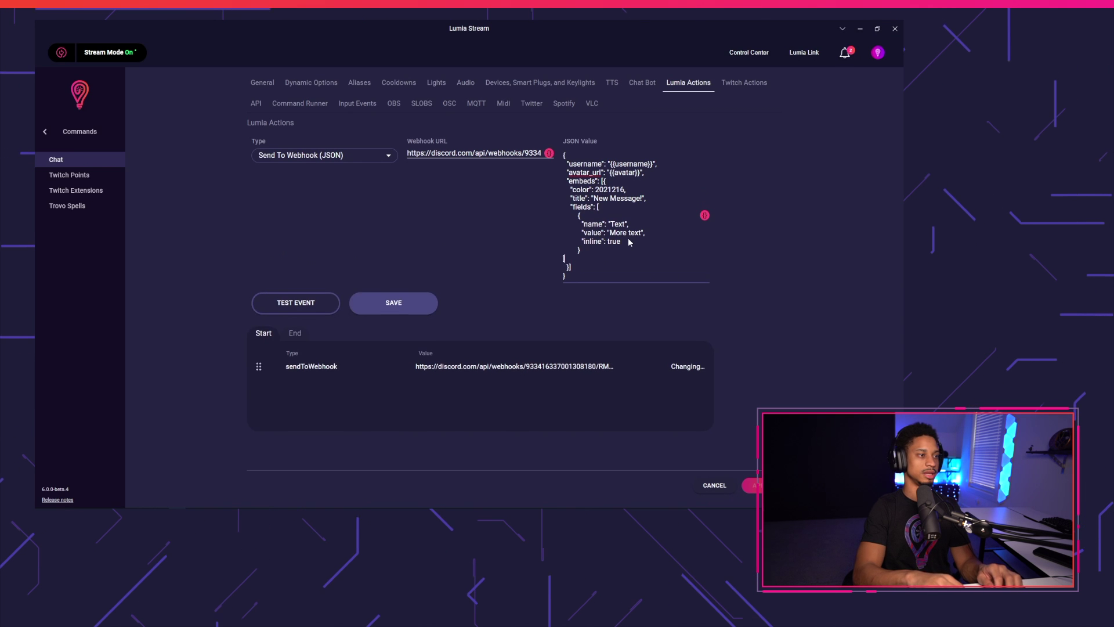
key(Tab)
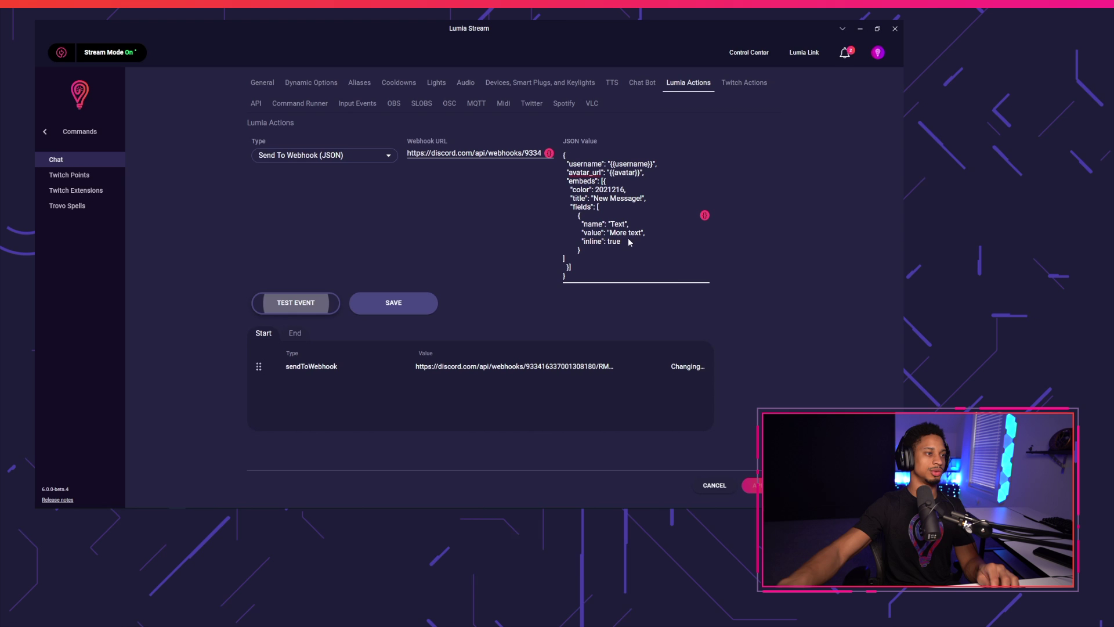
triple_click(635, 225)
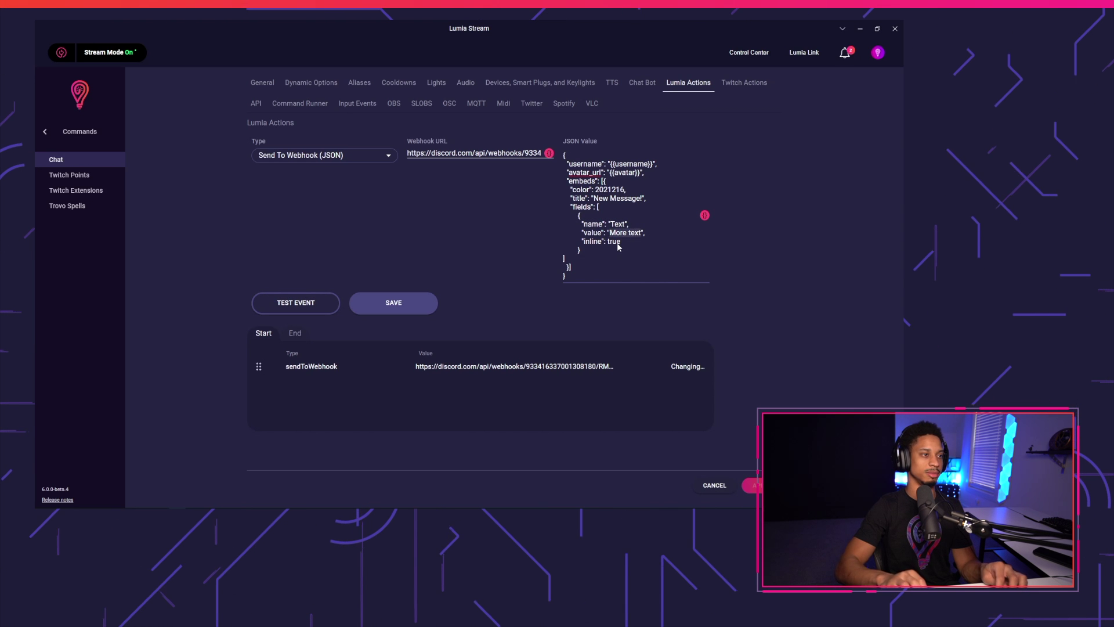
key(Tab)
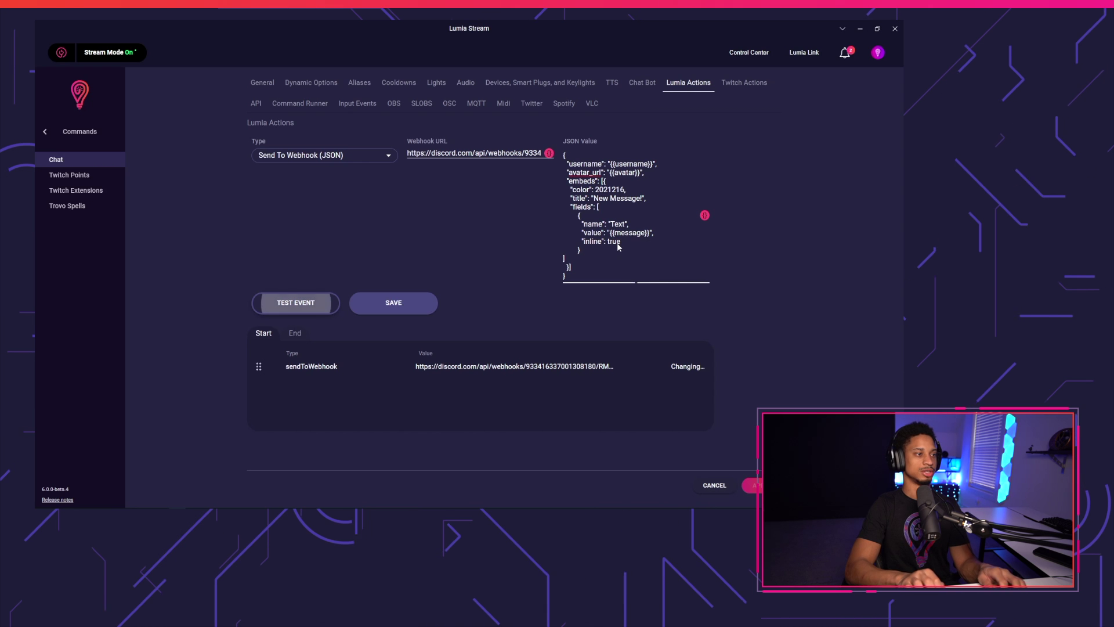
click(376, 306)
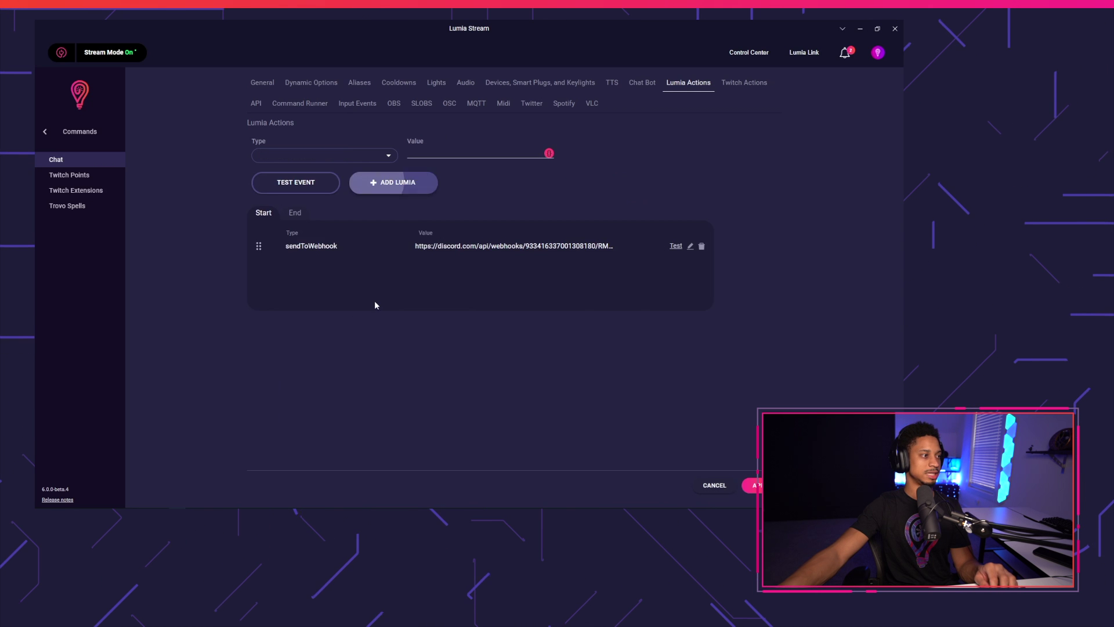
click(751, 486)
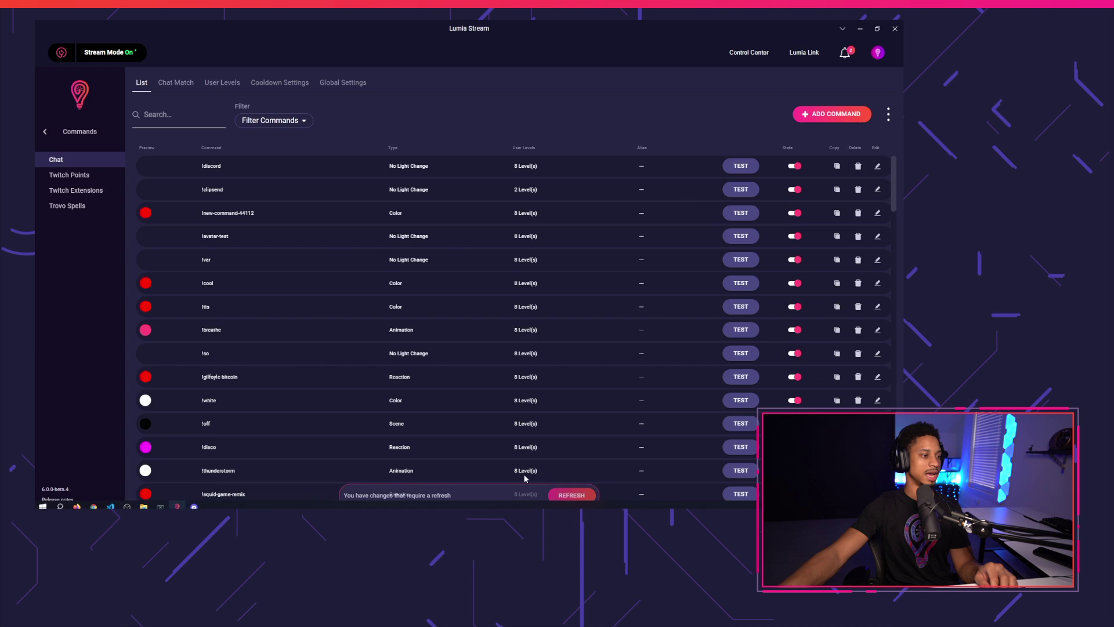
Check Discord's test-hook channel over Twitch for the New Message! embed with Text 'test'
click(77, 505)
key(ctrl+2)
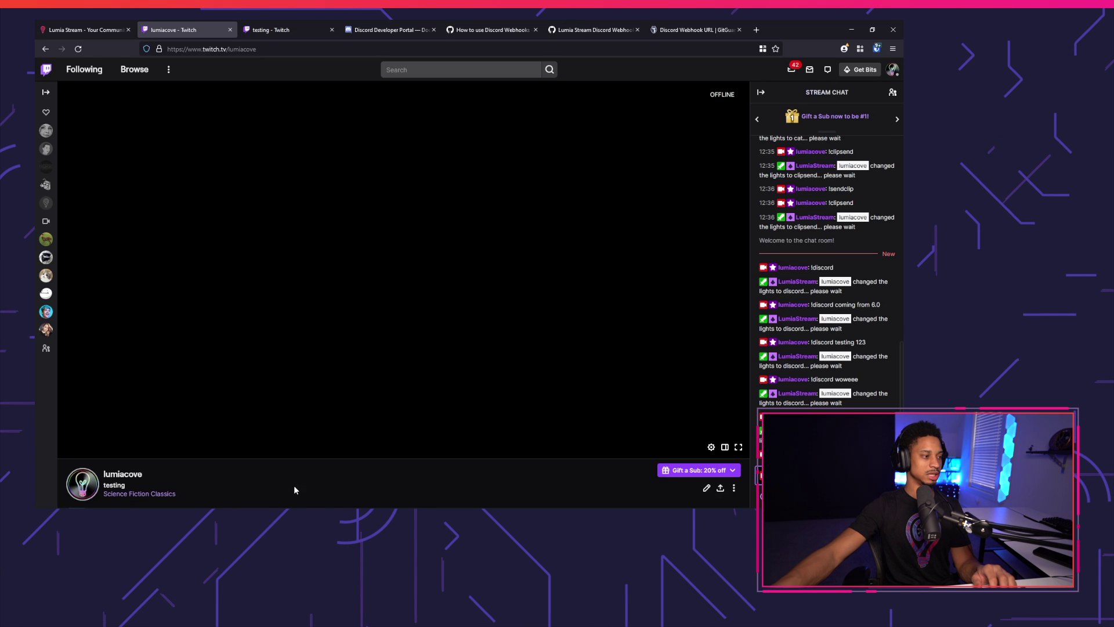
click(194, 504)
drag(270, 460, 212, 424)
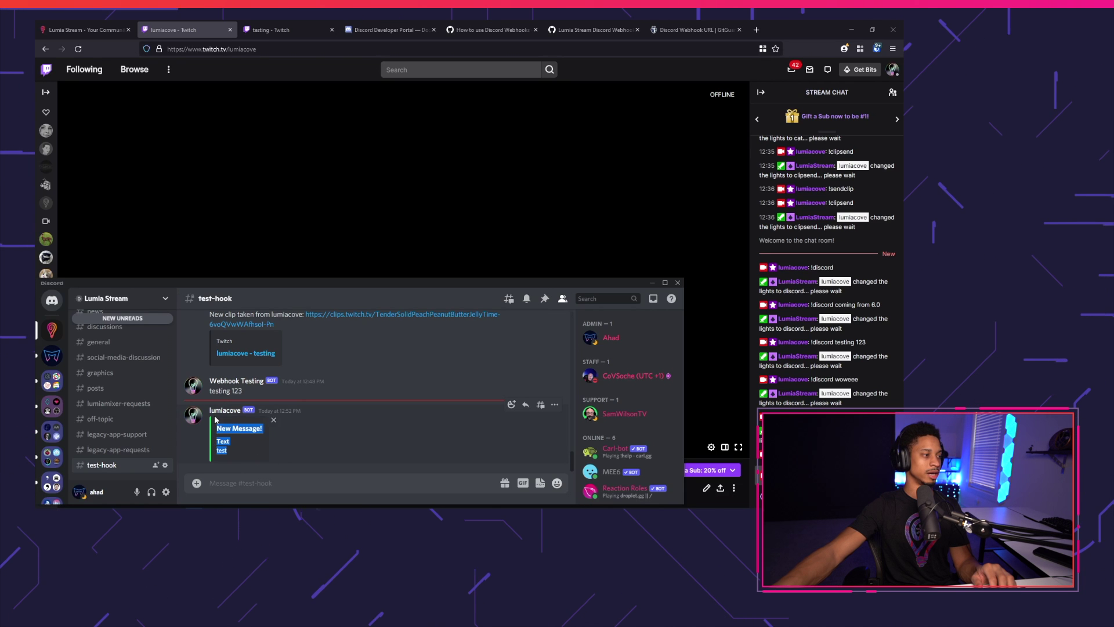
Review the message variables list in the webhook action editor, then close it
click(145, 503)
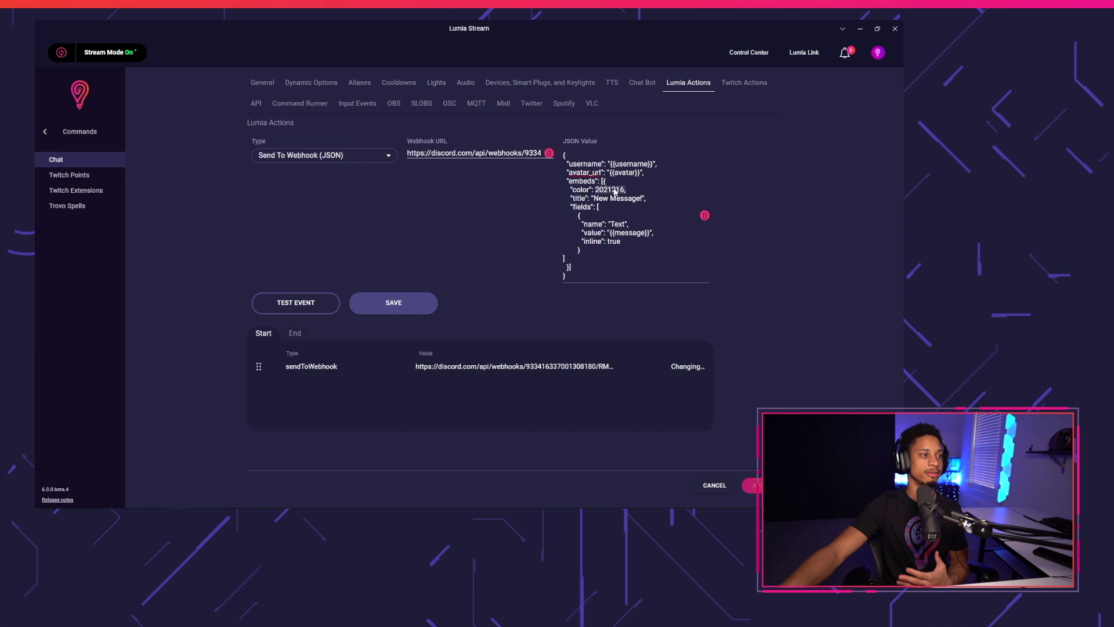
click(705, 215)
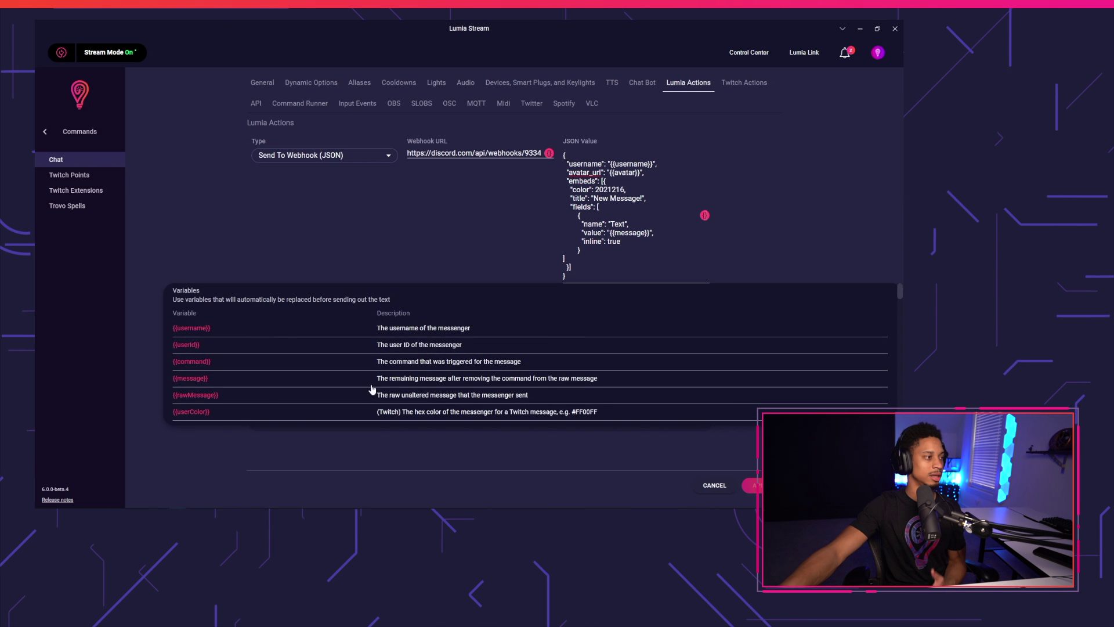
scroll(228, 374, down, 1)
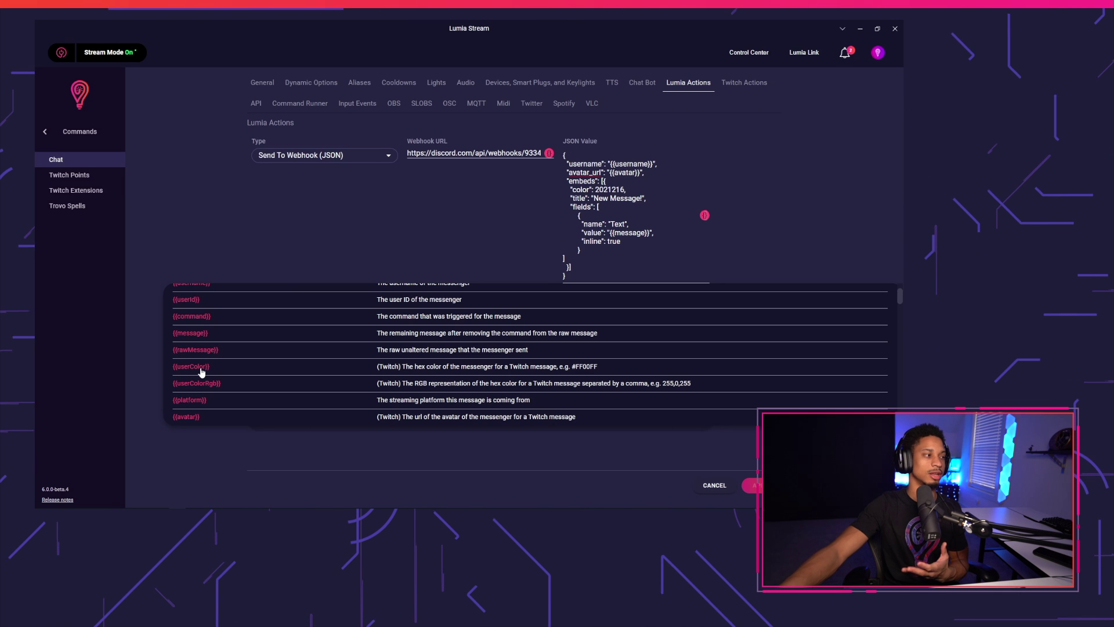
click(606, 265)
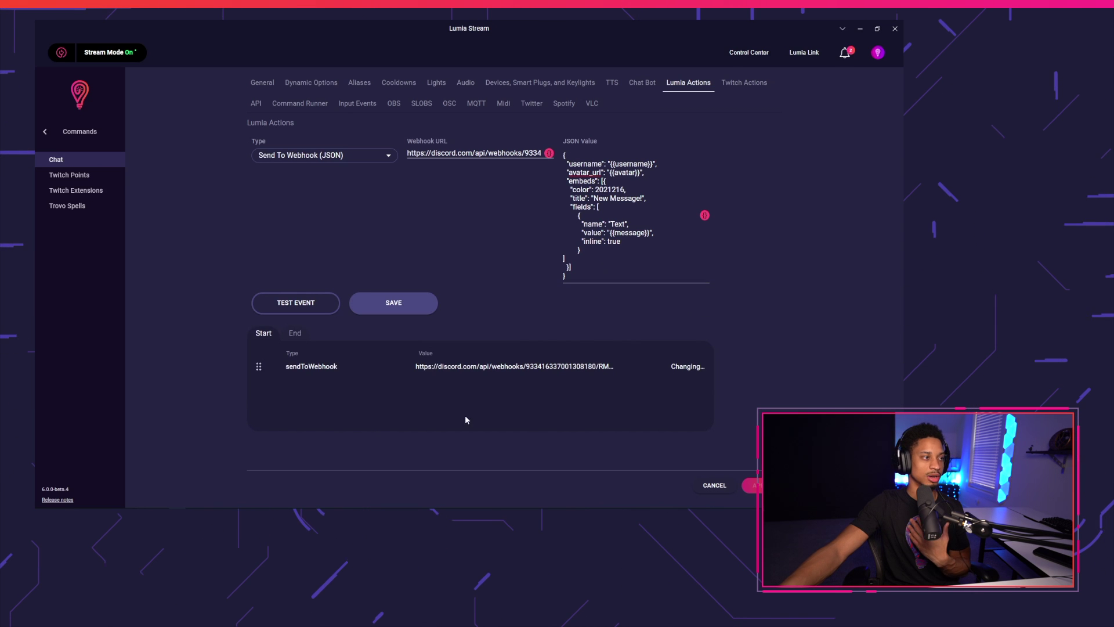
mouse_move(81, 506)
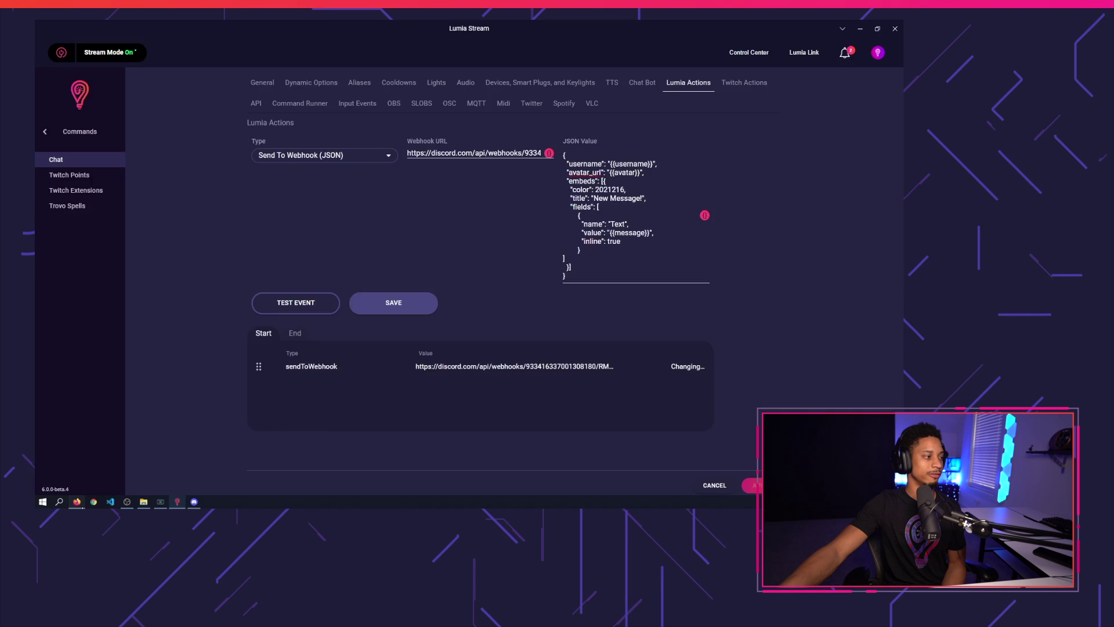
click(76, 501)
click(492, 29)
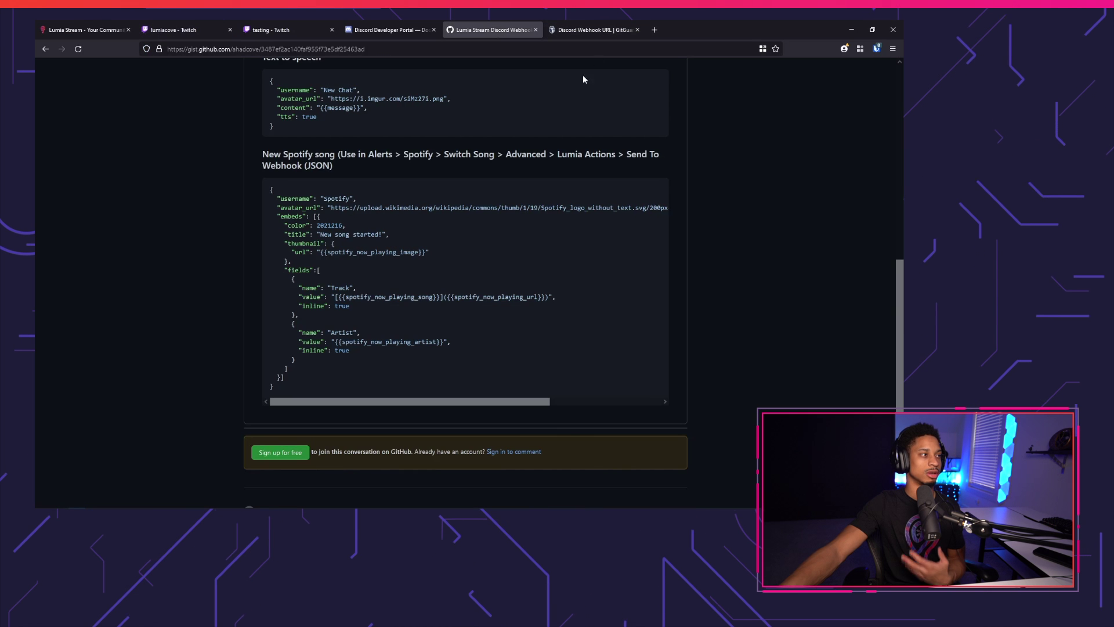
scroll(584, 78, up, 5)
scroll(423, 297, down, 5)
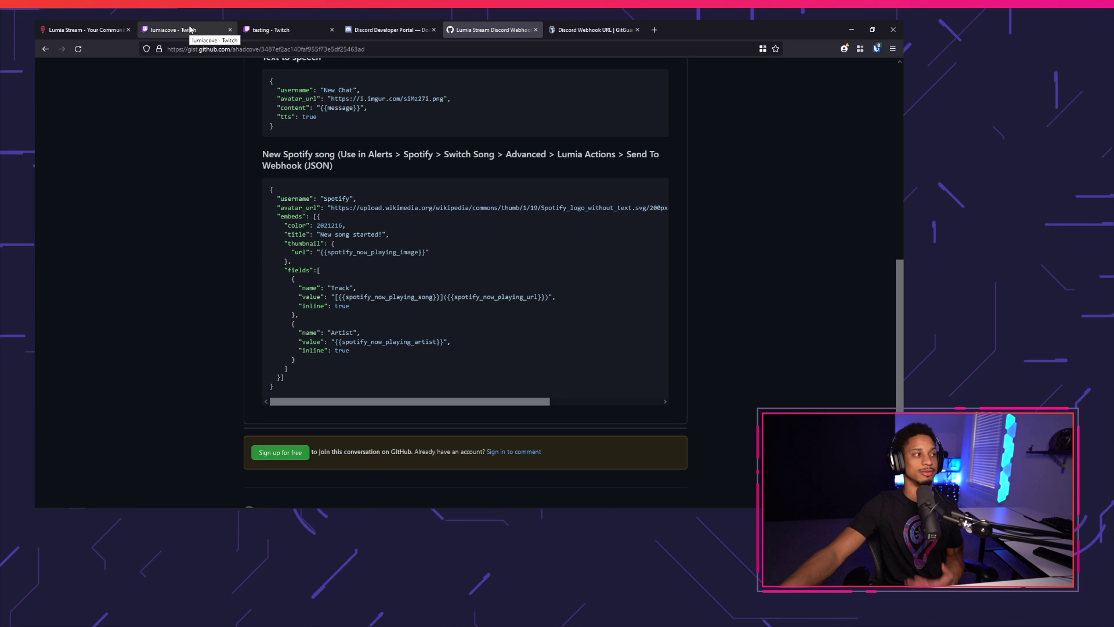
click(190, 29)
key(alt+Tab)
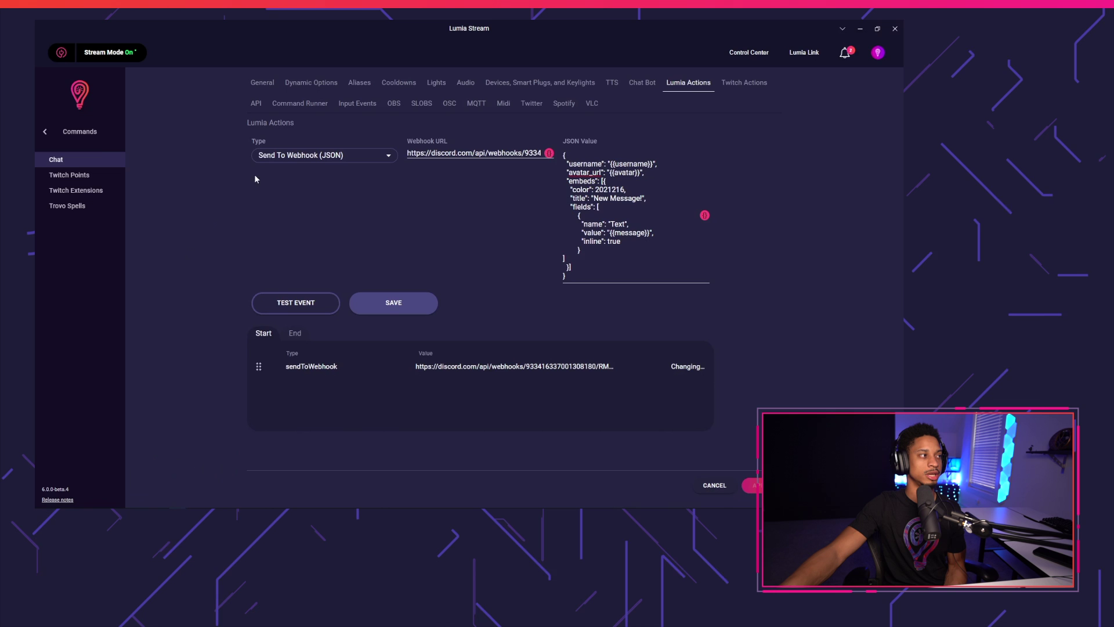
Look at the Twitch Points commands and a new command form, then go back to the Dashboard
click(98, 177)
click(828, 116)
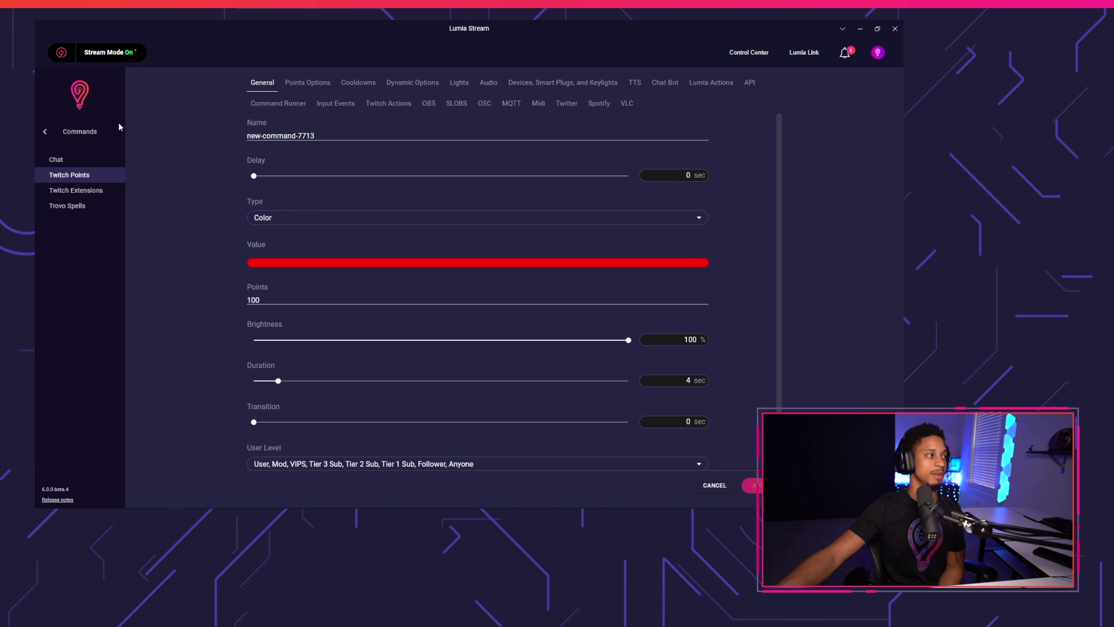
click(47, 133)
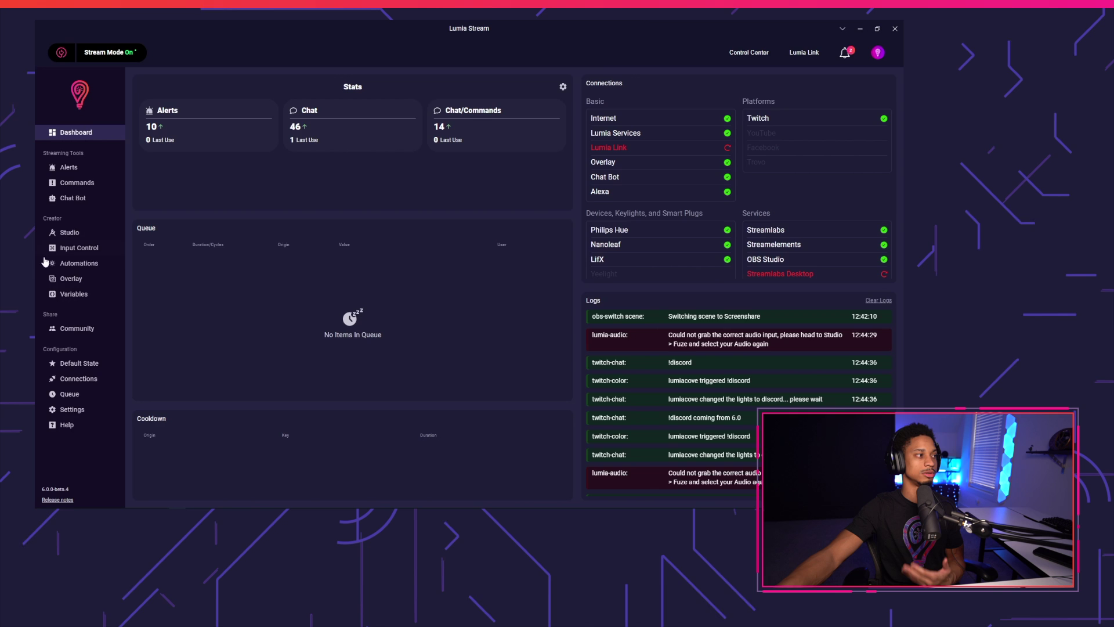
Open Alerts, pick the Hype Train Started alert, and scroll down to its Advanced section
click(85, 165)
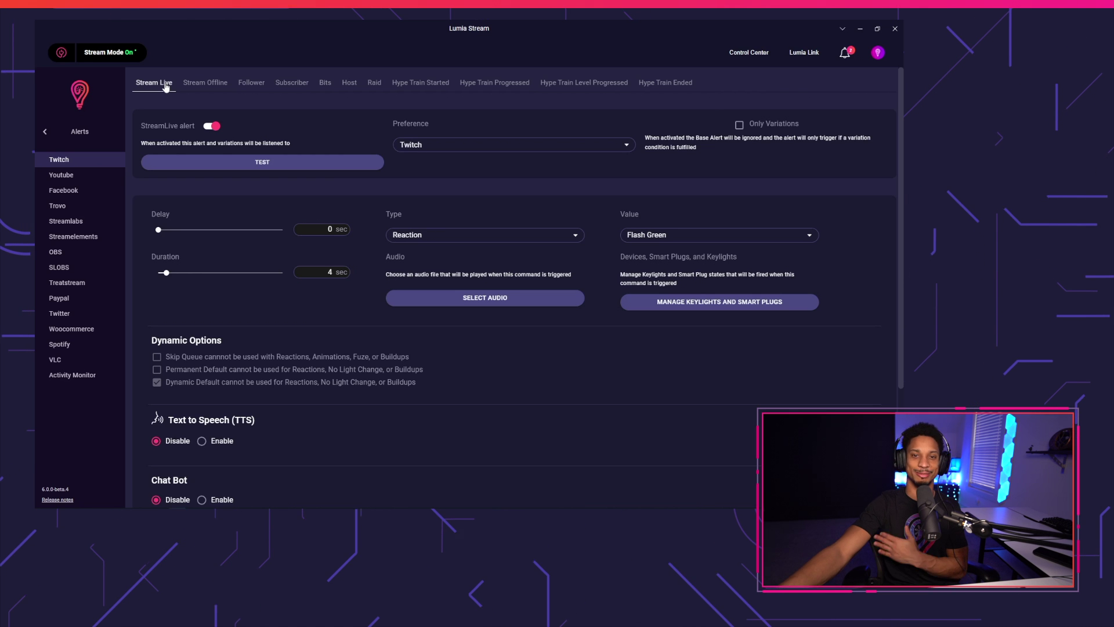
click(419, 82)
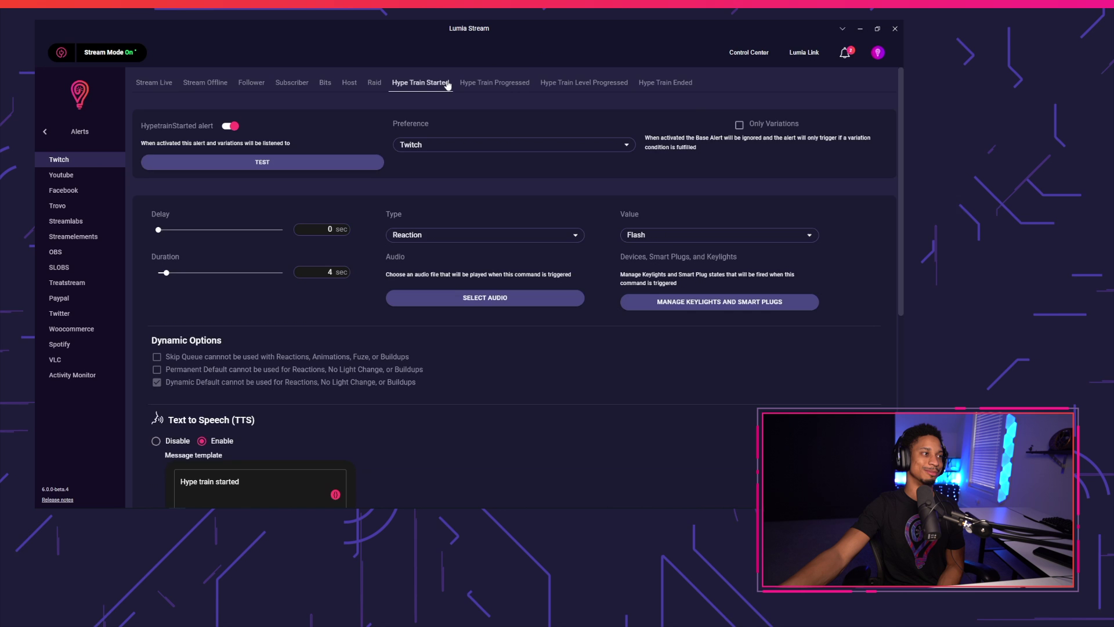
scroll(371, 411, down, 3)
scroll(359, 388, down, 2)
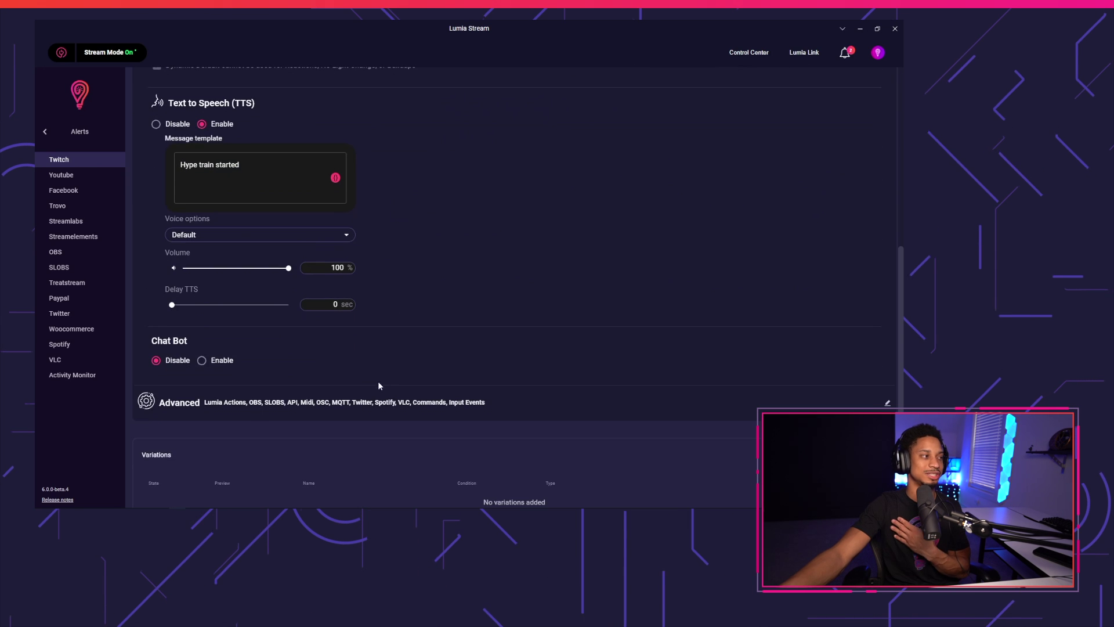